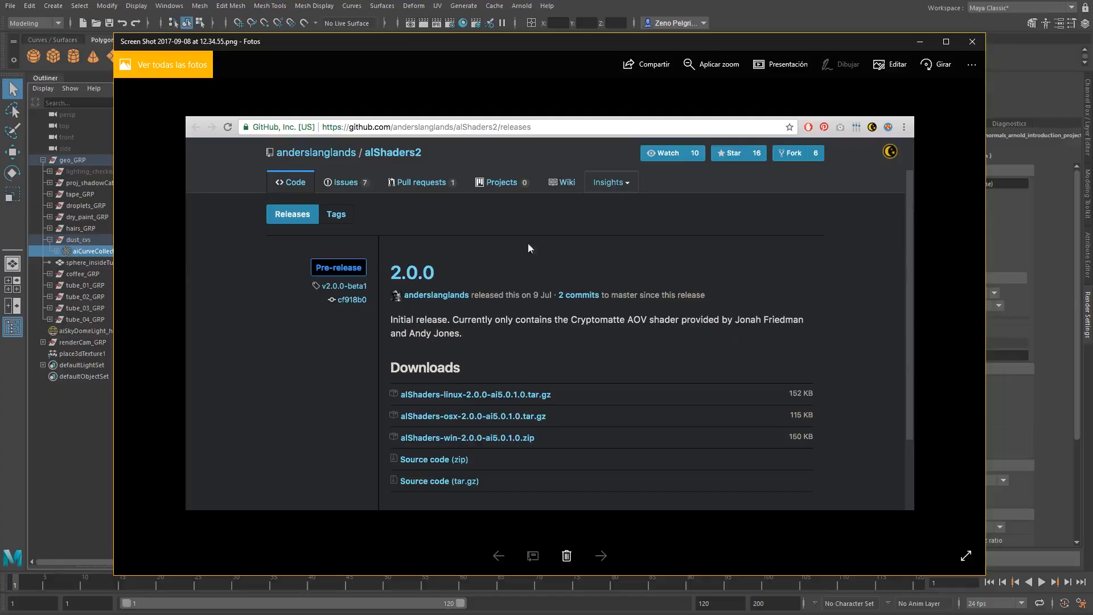
drag(470, 45, 471, 47)
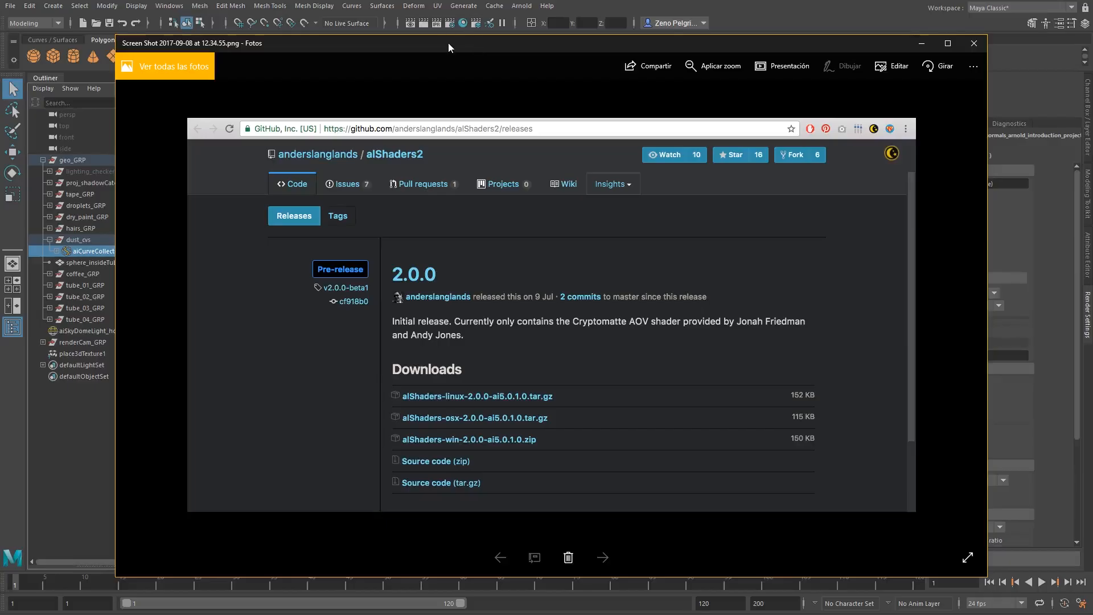
mouse_move(449, 42)
mouse_down()
mouse_move(471, 54)
mouse_move(449, 55)
mouse_up()
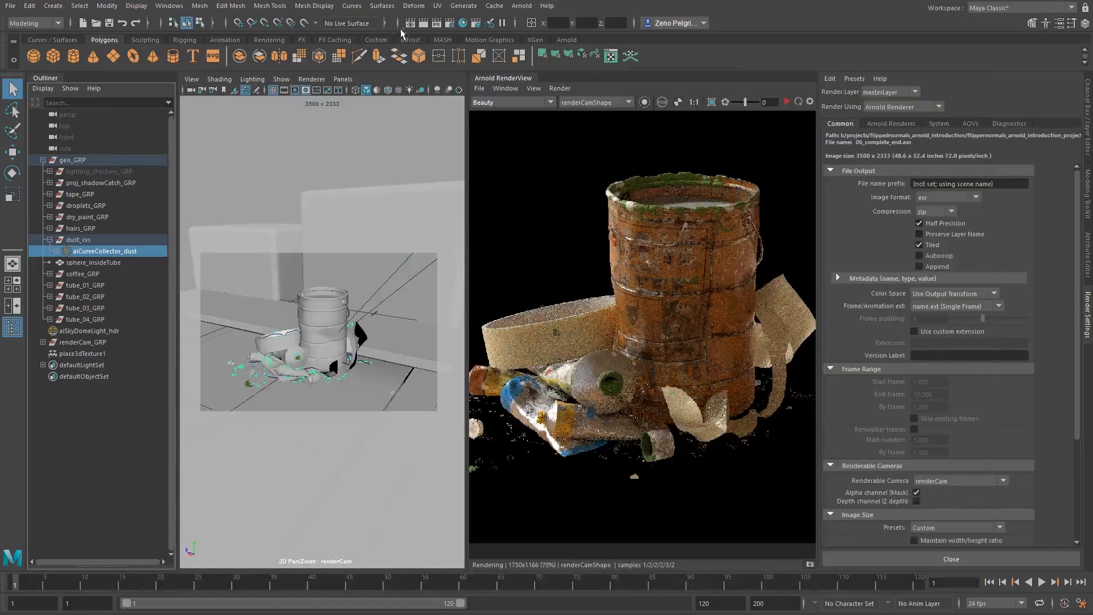
middle_drag(619, 260, 628, 250)
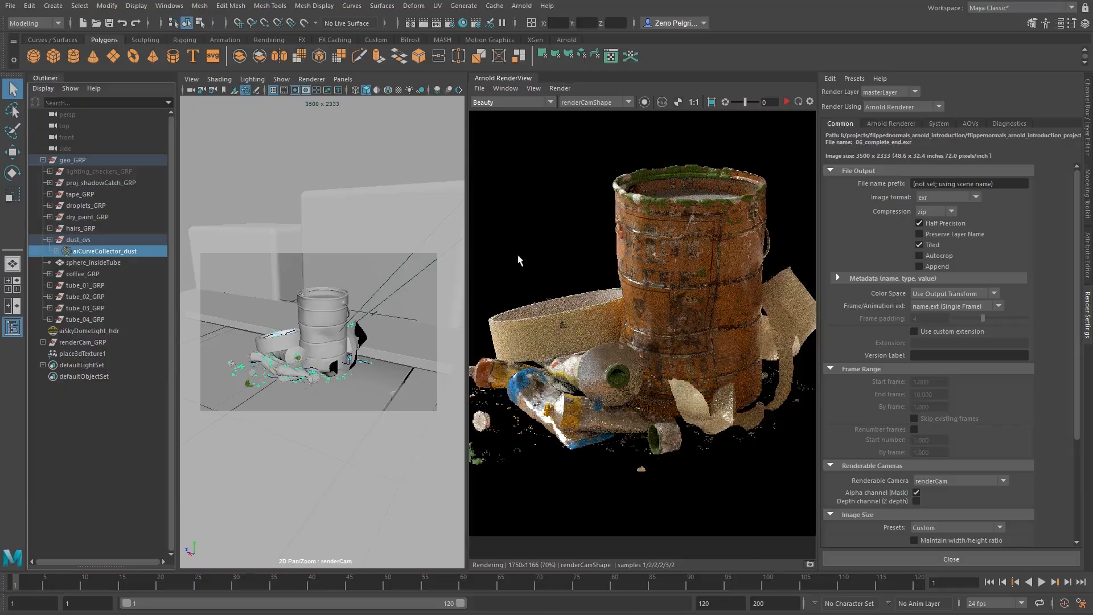
mouse_move(547, 310)
middle_down()
mouse_move(539, 323)
mouse_move(548, 302)
mouse_move(533, 305)
mouse_move(546, 309)
middle_up()
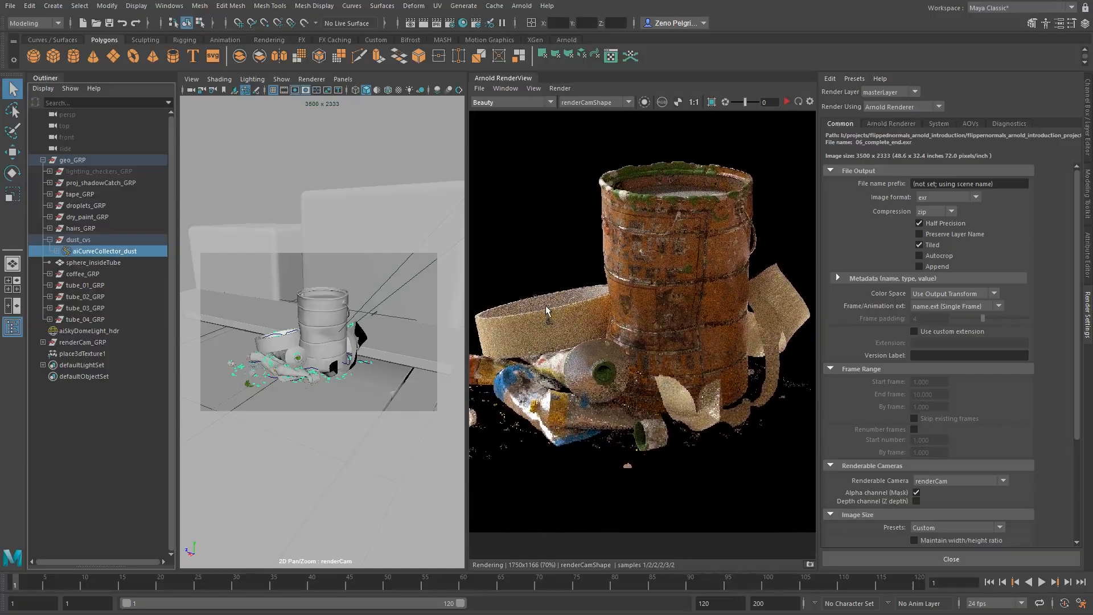
key(alt+Tab)
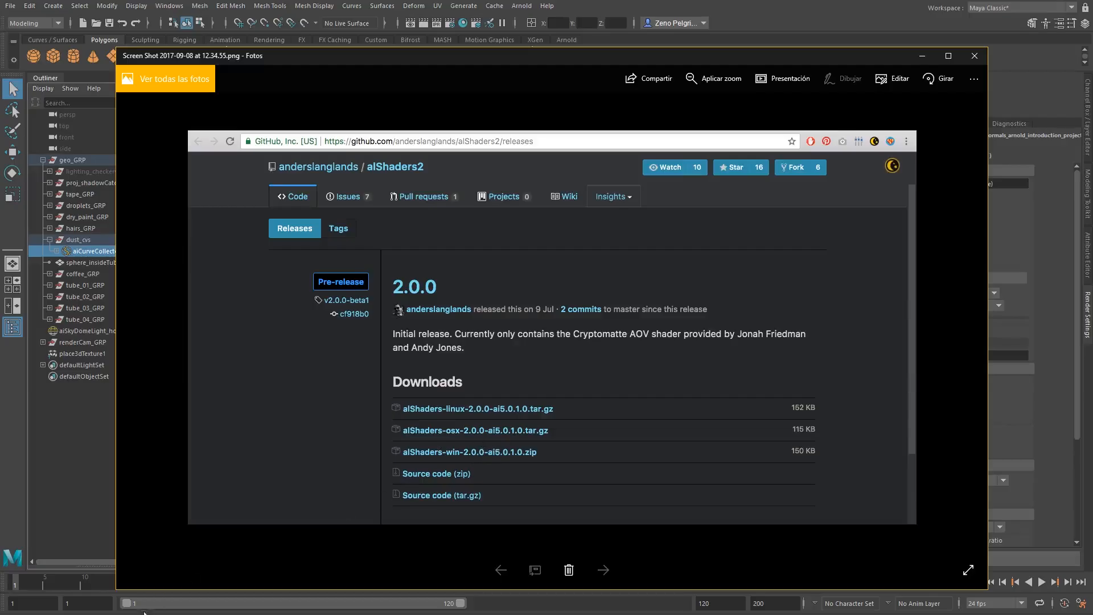
Open the Windows environment variables and widen the name column of the user variables list.
key(super)
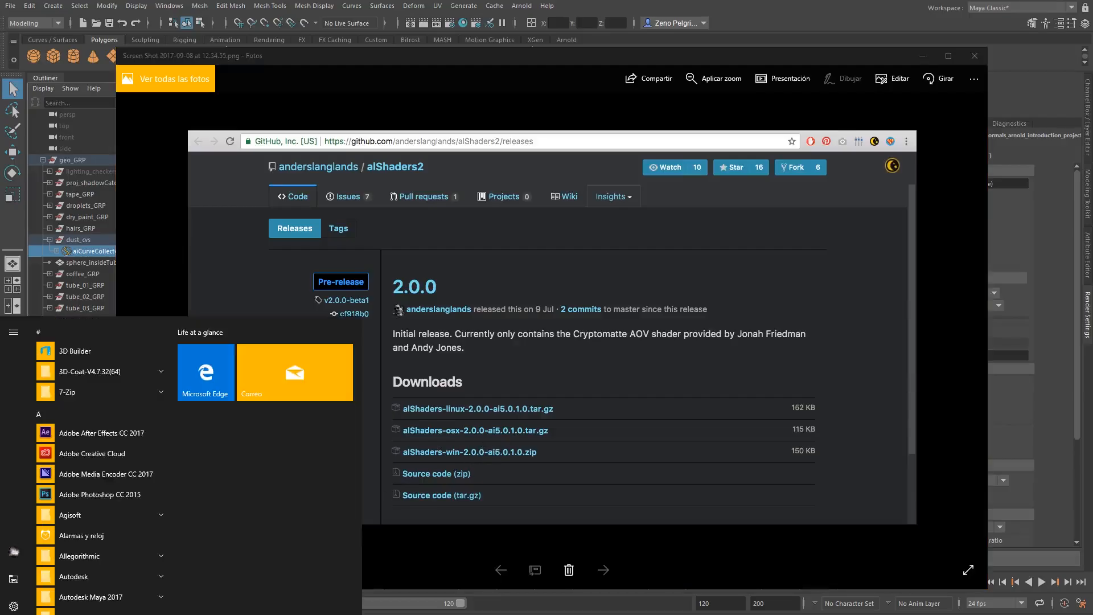
text(environ)
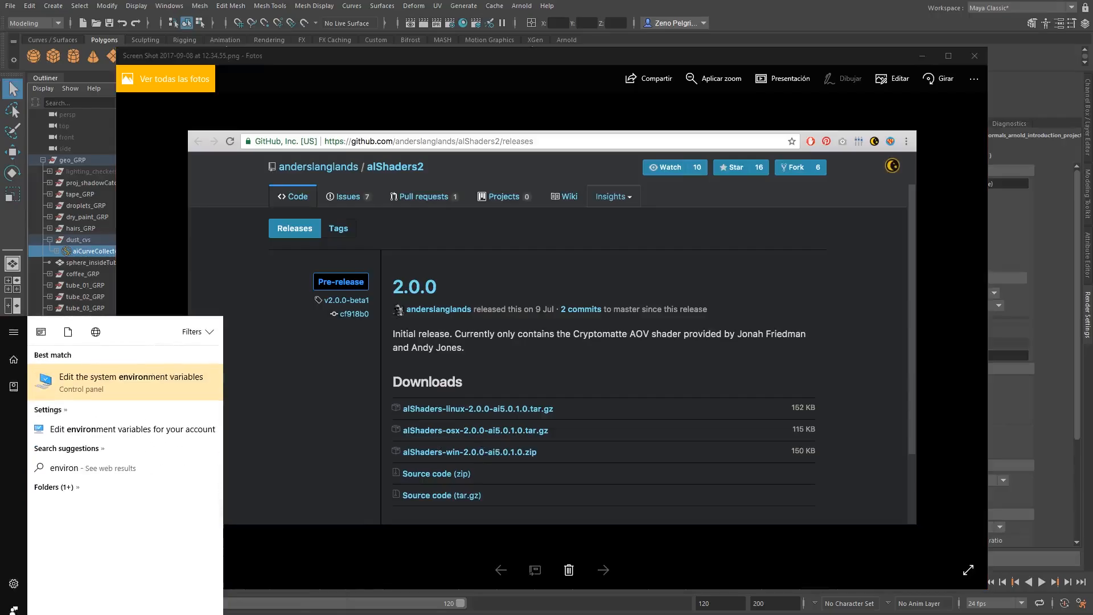
key(Return)
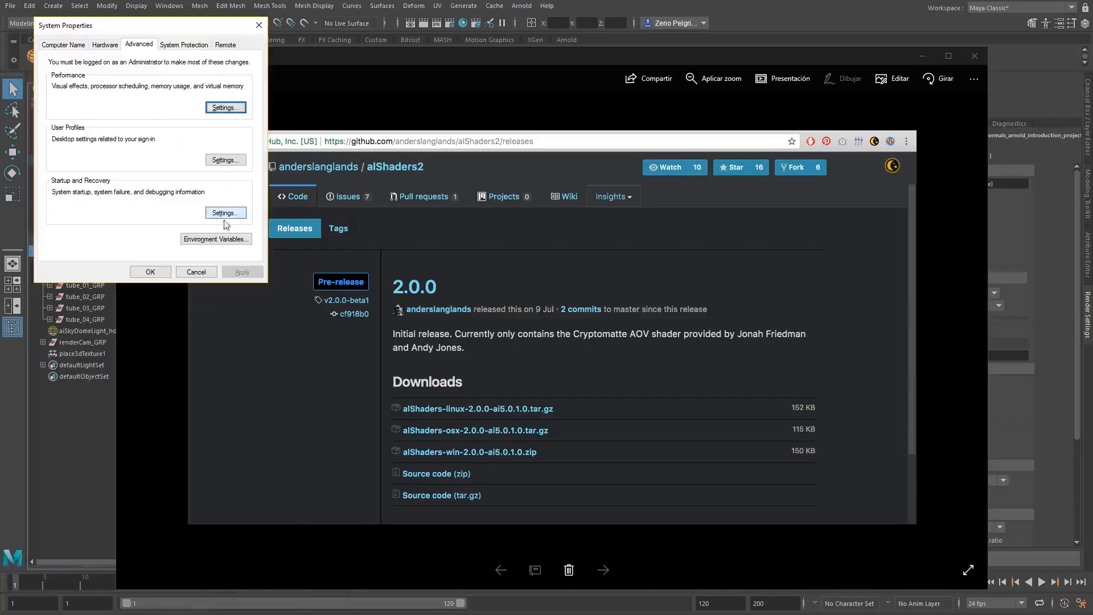
click(216, 238)
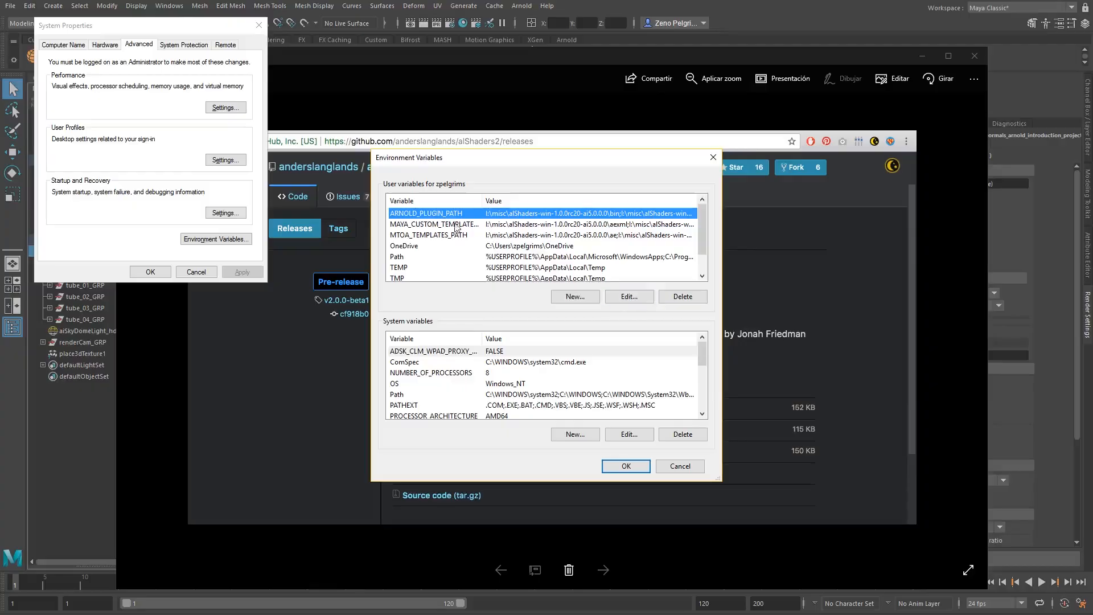
click(417, 224)
drag(482, 201, 513, 201)
click(420, 236)
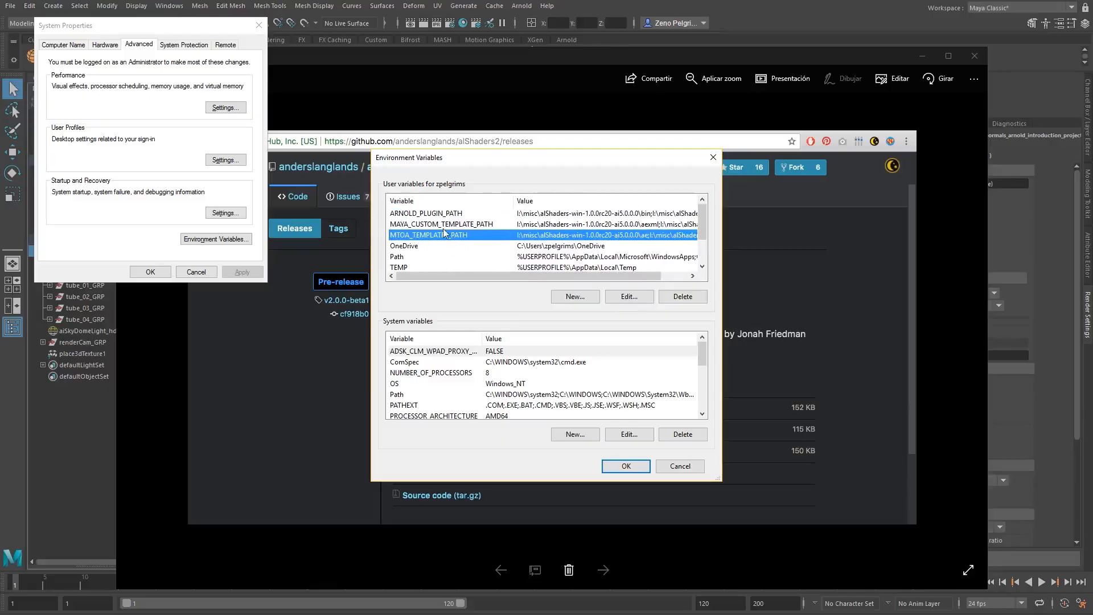
Inspect the alShaders bin folder entries in the ARNOLD_PLUGIN_PATH user variable without changing them.
click(460, 215)
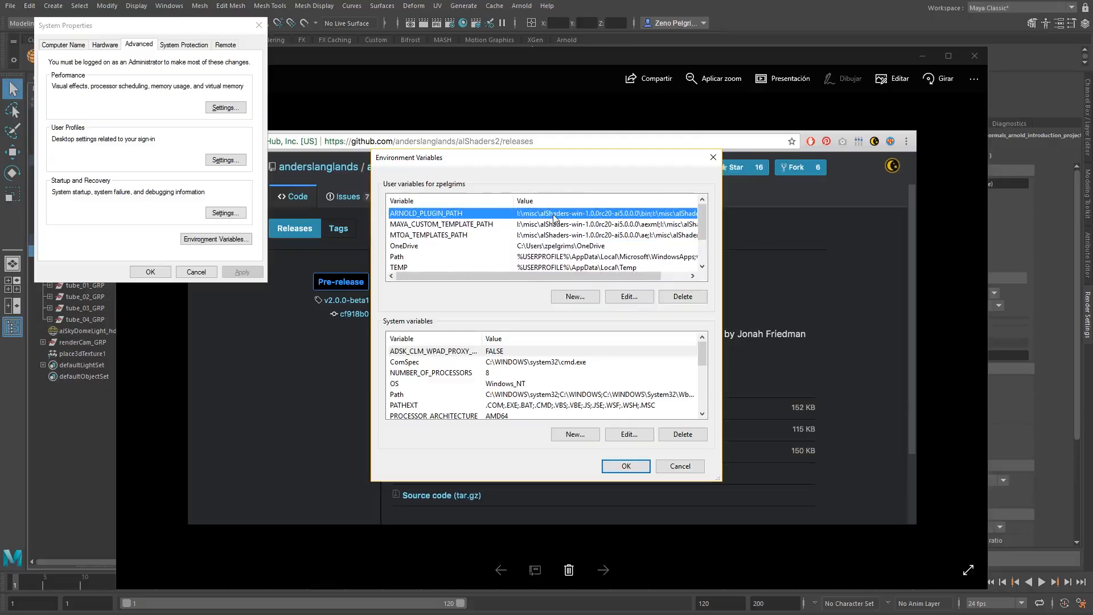
click(629, 297)
click(467, 219)
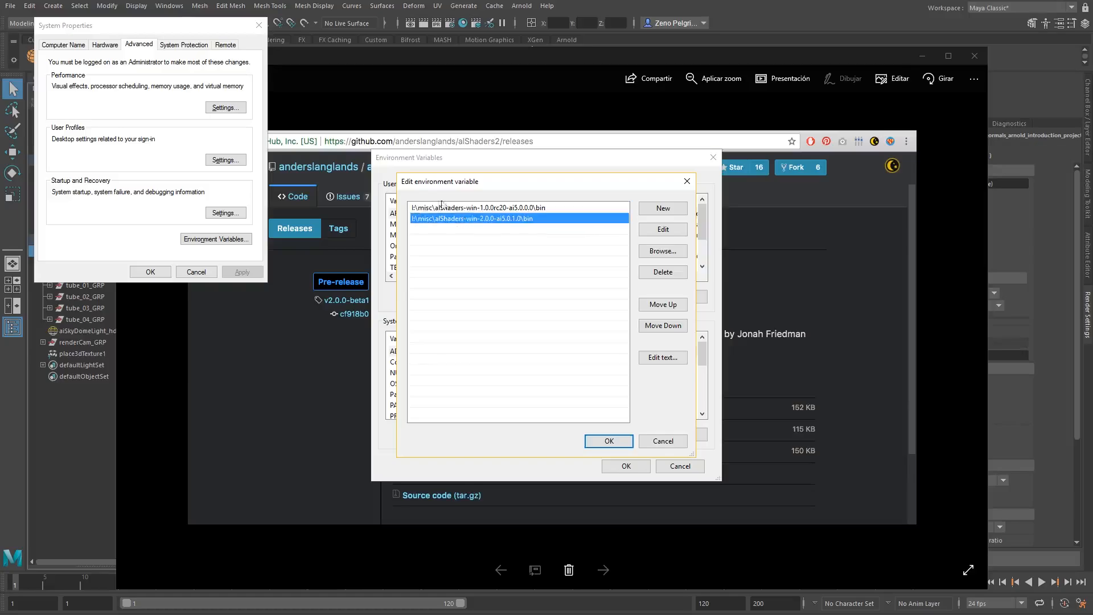
click(443, 206)
click(440, 220)
click(475, 208)
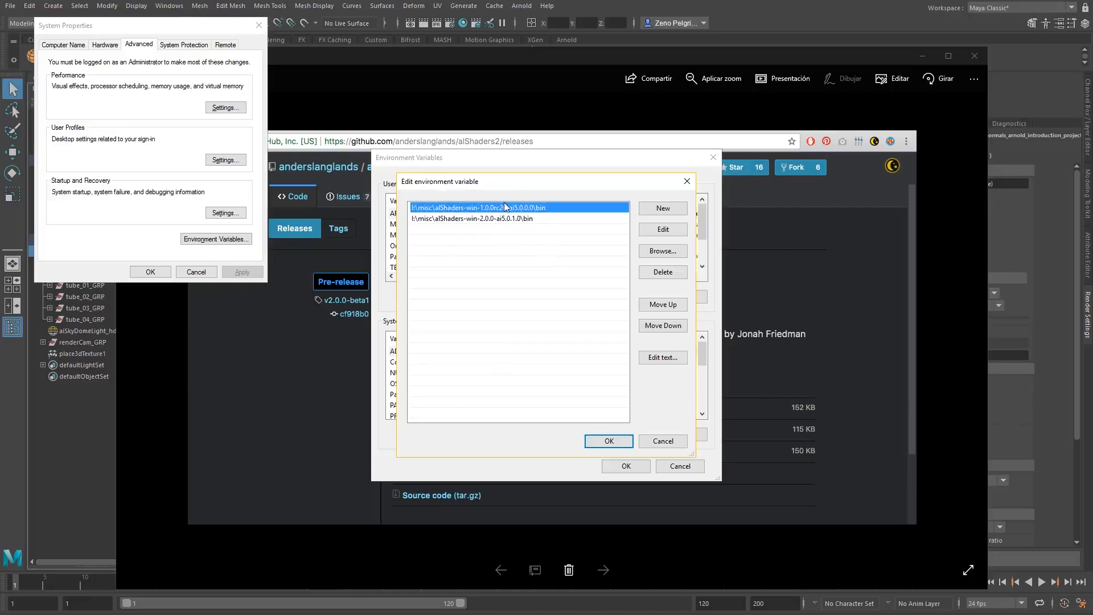
click(481, 221)
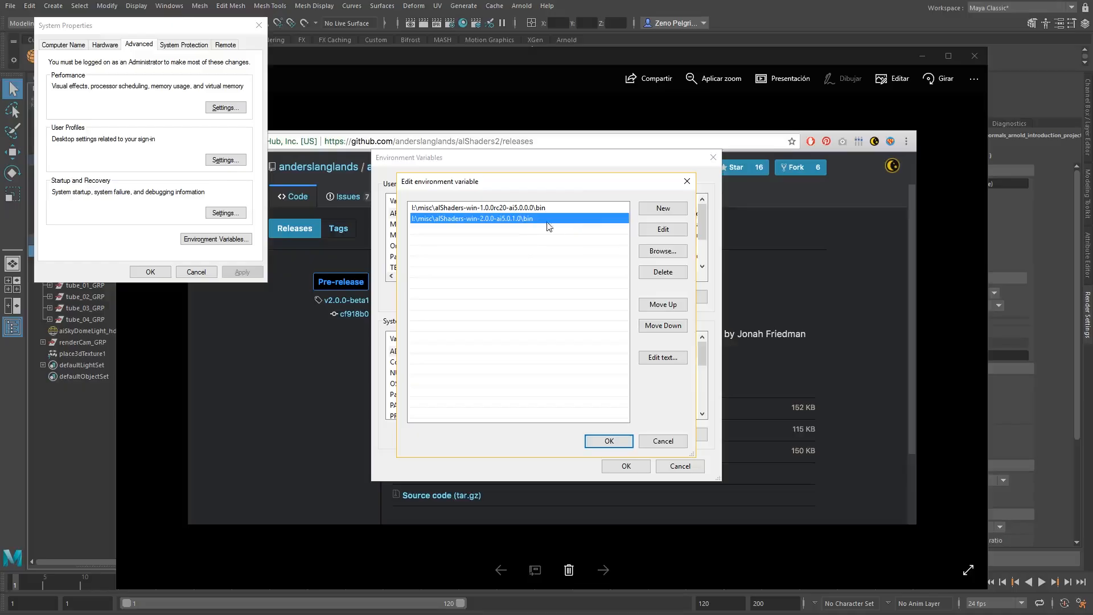
click(687, 181)
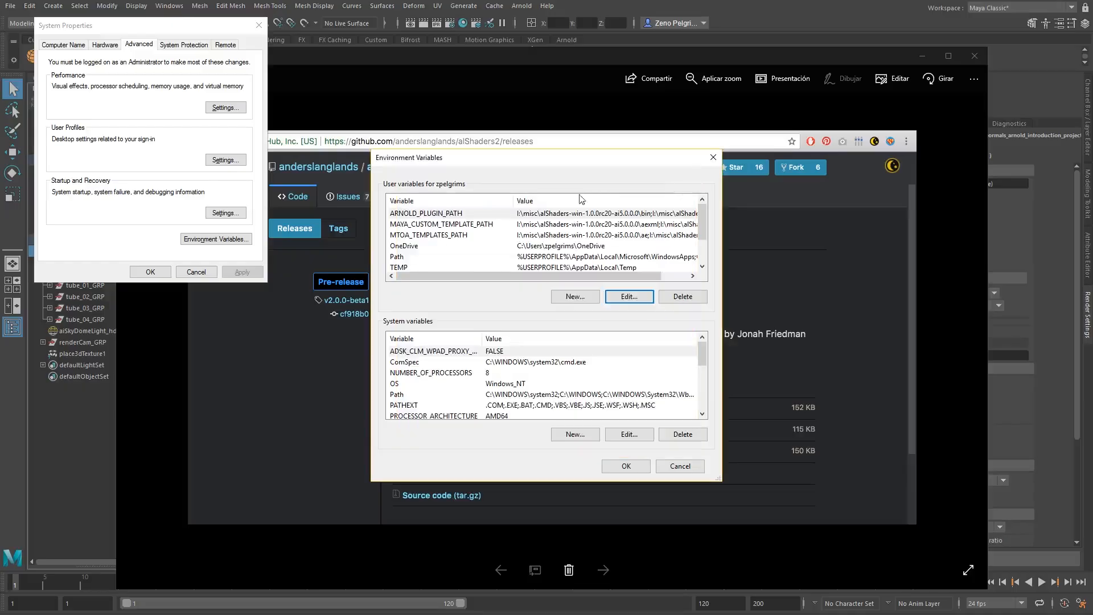
Inspect the alShaders aexml folder entries in the MAYA_CUSTOM_TEMPLATE_PATH user variable without changing them.
click(638, 225)
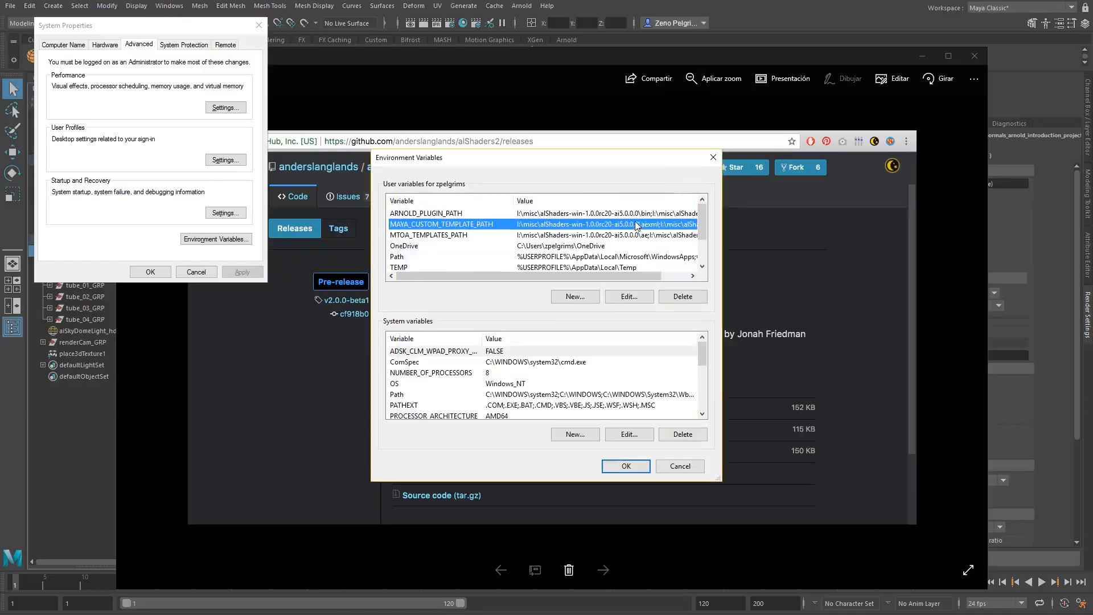
click(626, 297)
click(521, 221)
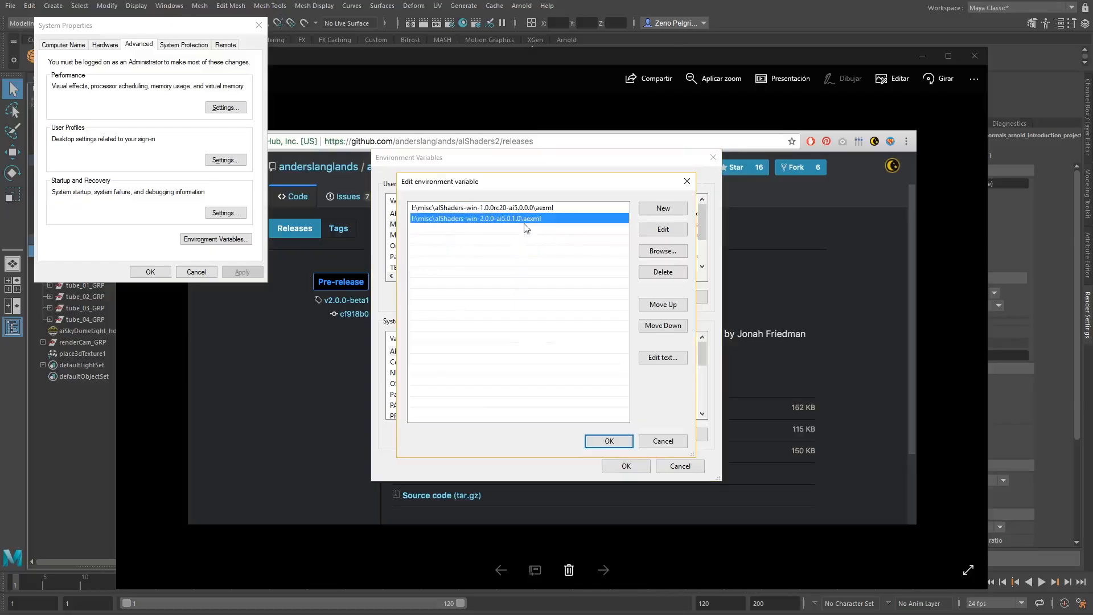
click(663, 441)
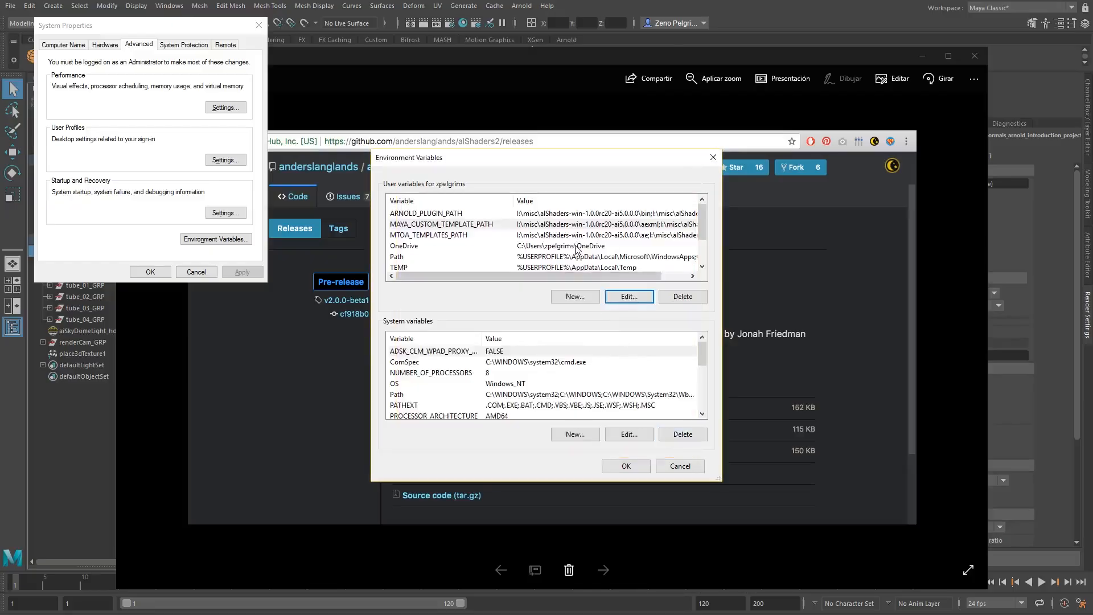
Inspect the alShaders ae folder entries in the MTOA_TEMPLATES_PATH user variable, and close the environment variables and system properties.
click(583, 237)
click(611, 292)
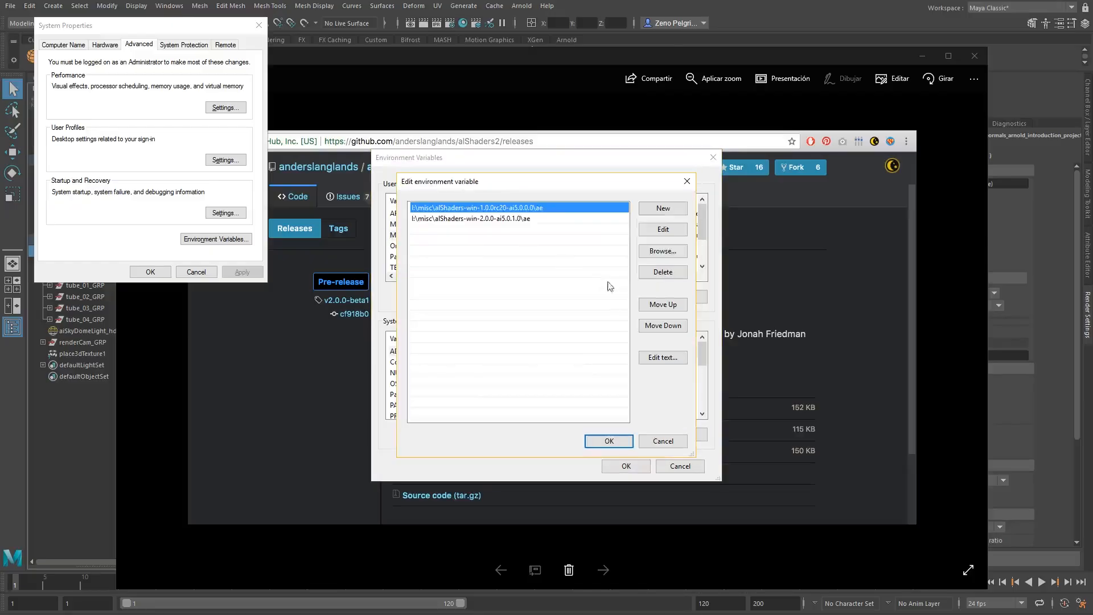
click(662, 439)
click(635, 466)
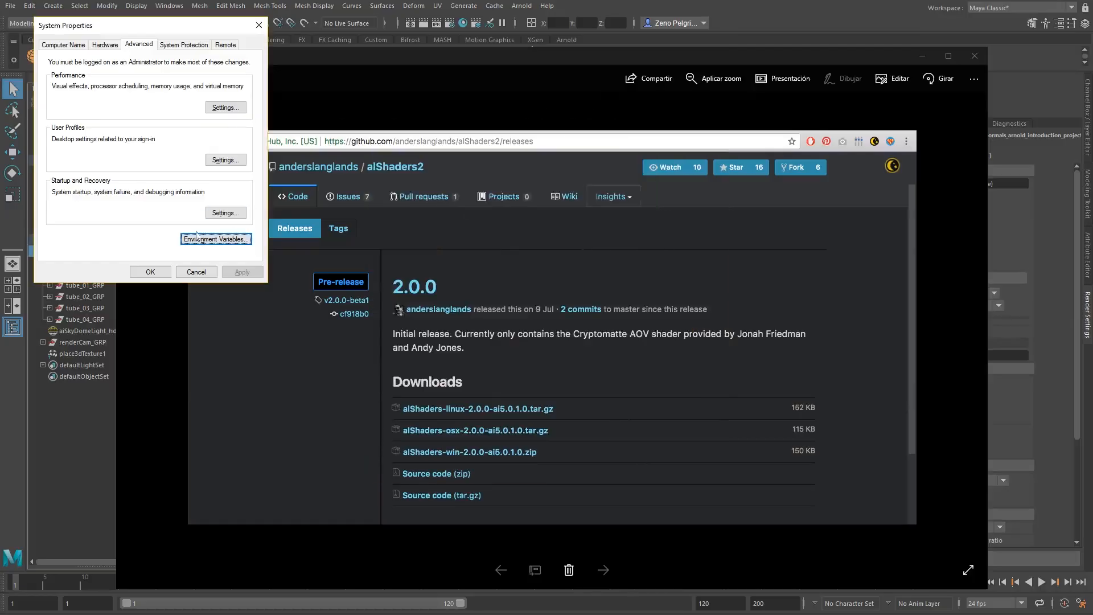
click(150, 272)
Switch to Maya and make the cryptomatte group's crypto_asset, crypto_material and crypto_object AOVs active in the render settings.
key(alt+Tab)
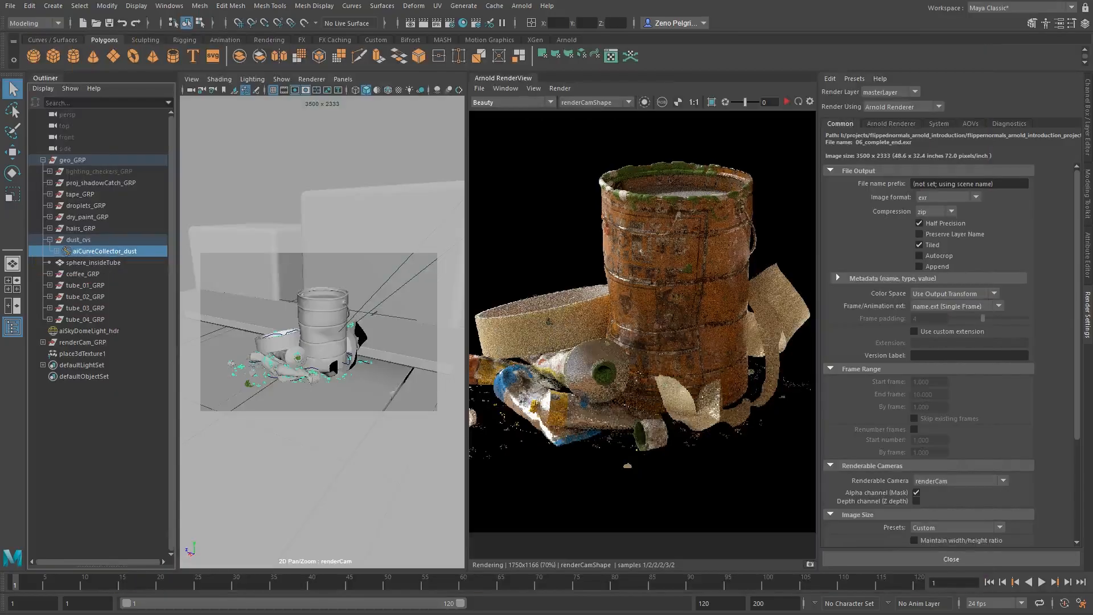
click(969, 124)
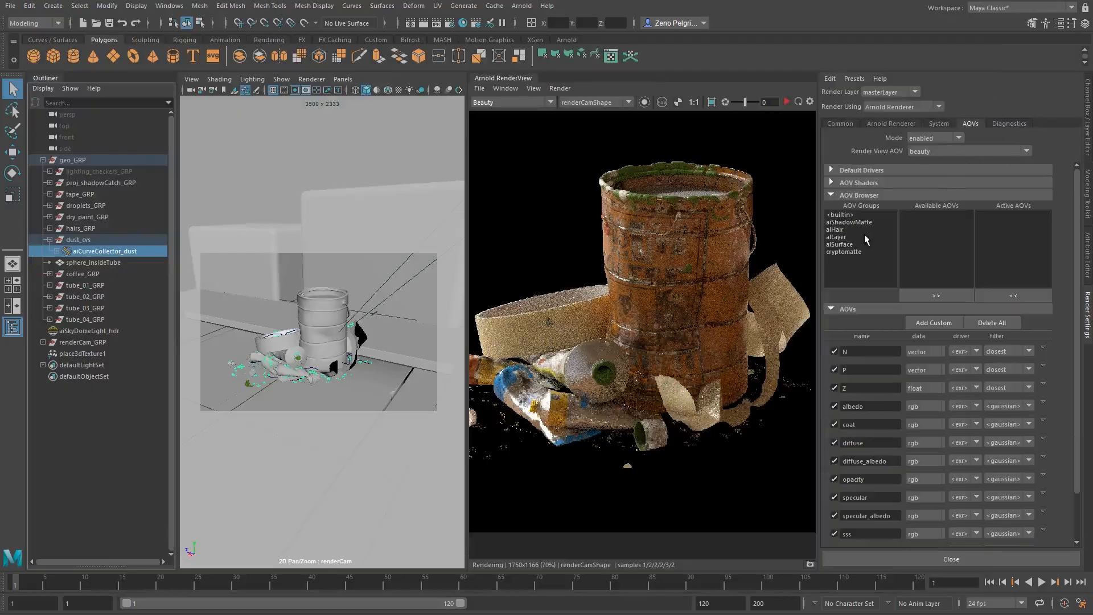
click(859, 251)
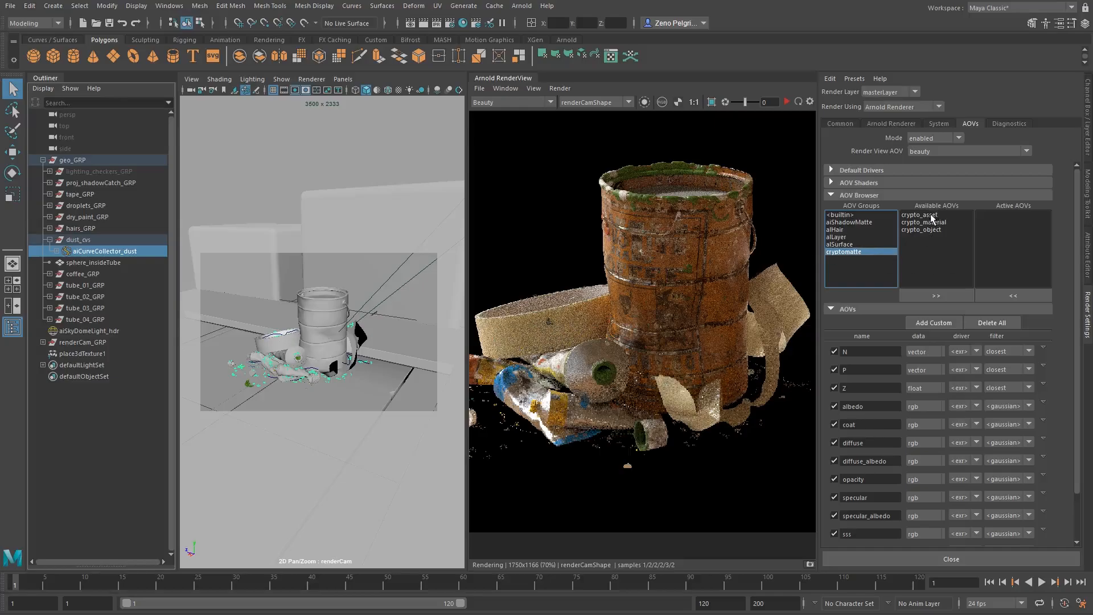
drag(931, 215, 930, 241)
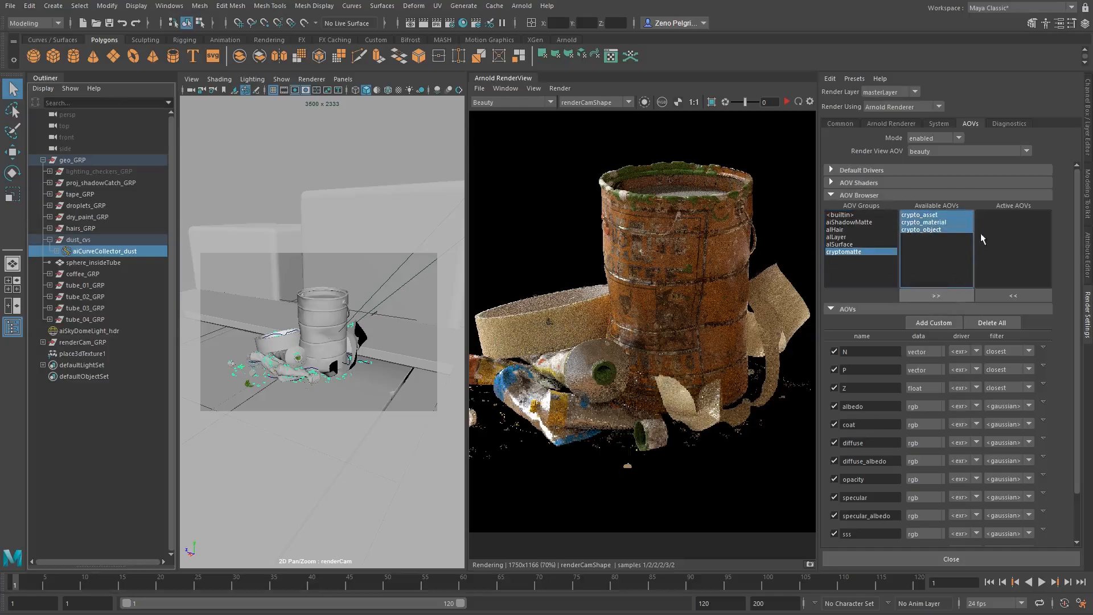
click(1007, 216)
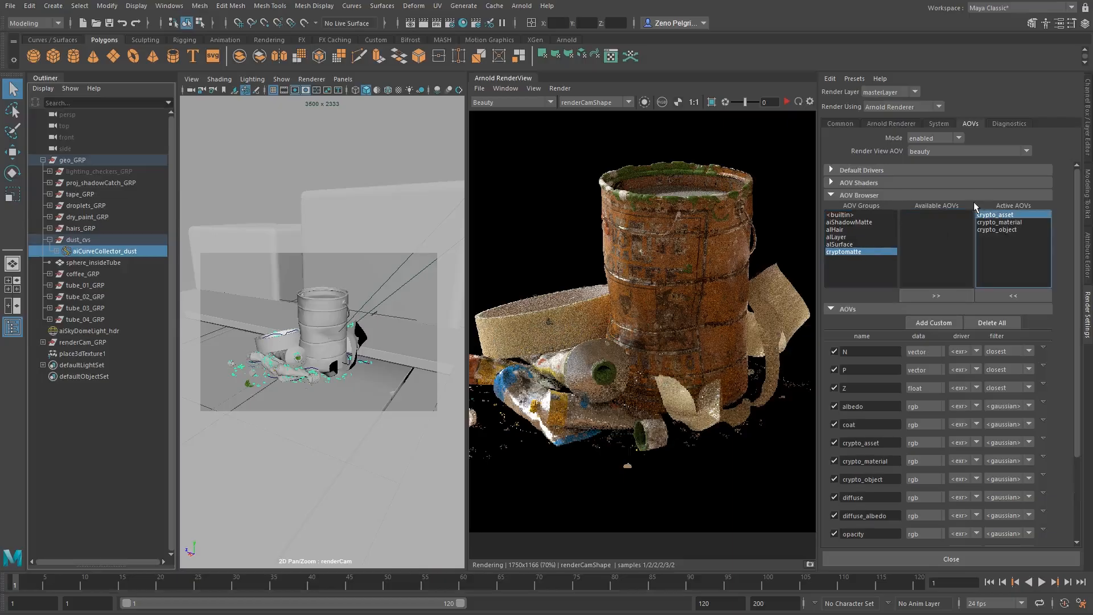
Review the crypto_asset, crypto_material and crypto_object entries among the active AOVs.
click(1012, 222)
click(1012, 229)
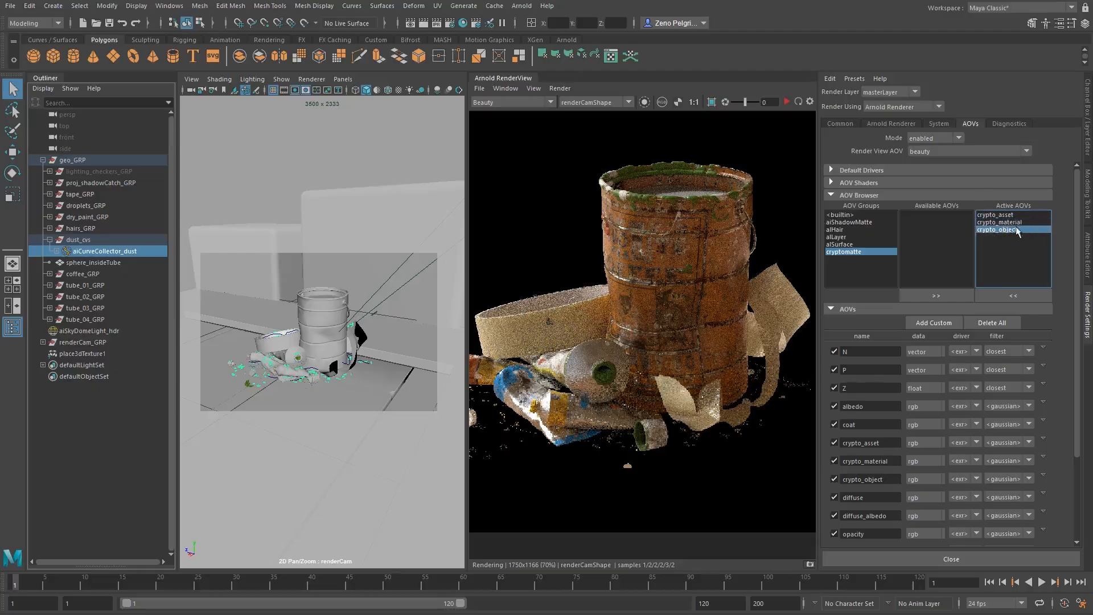
click(1017, 223)
click(1016, 229)
click(1019, 223)
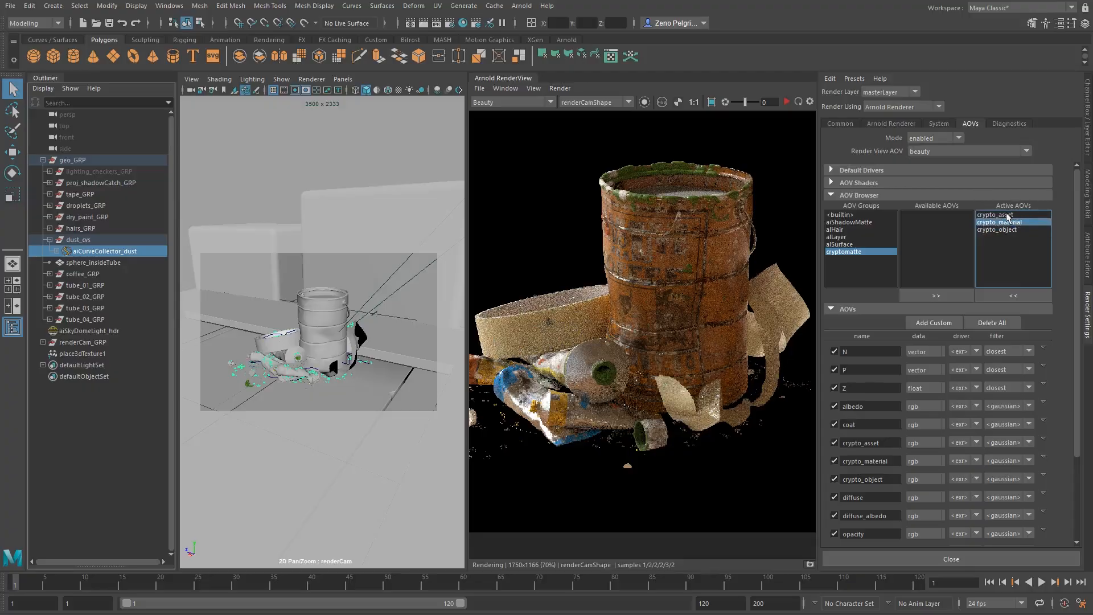
click(1007, 216)
click(1008, 221)
shift+click(1015, 230)
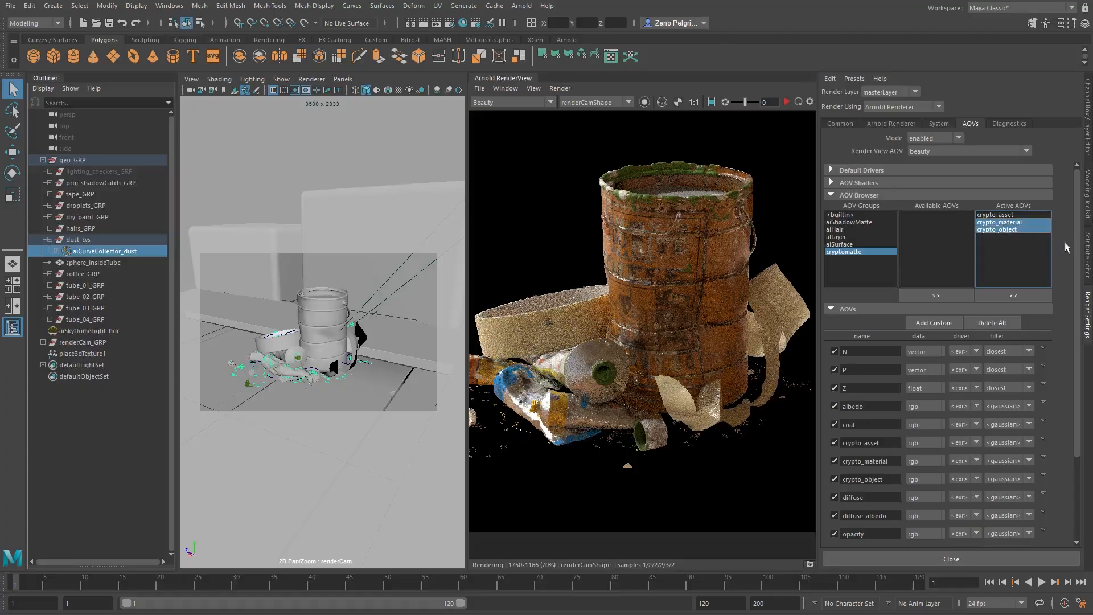
Add a cryptomatte node as an AOV shader and start the Arnold render.
click(846, 183)
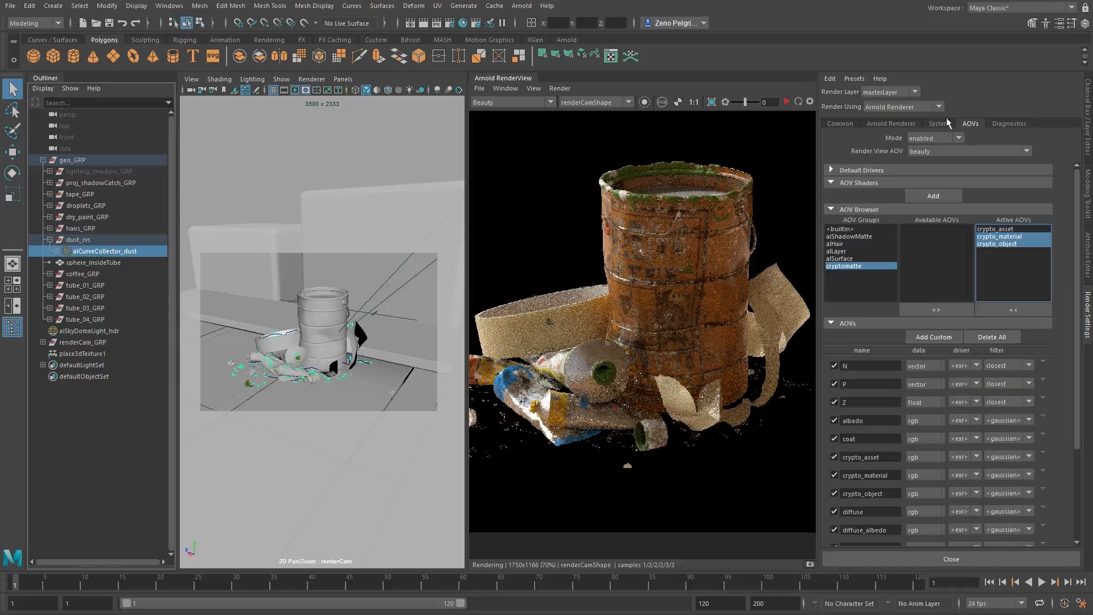
click(936, 196)
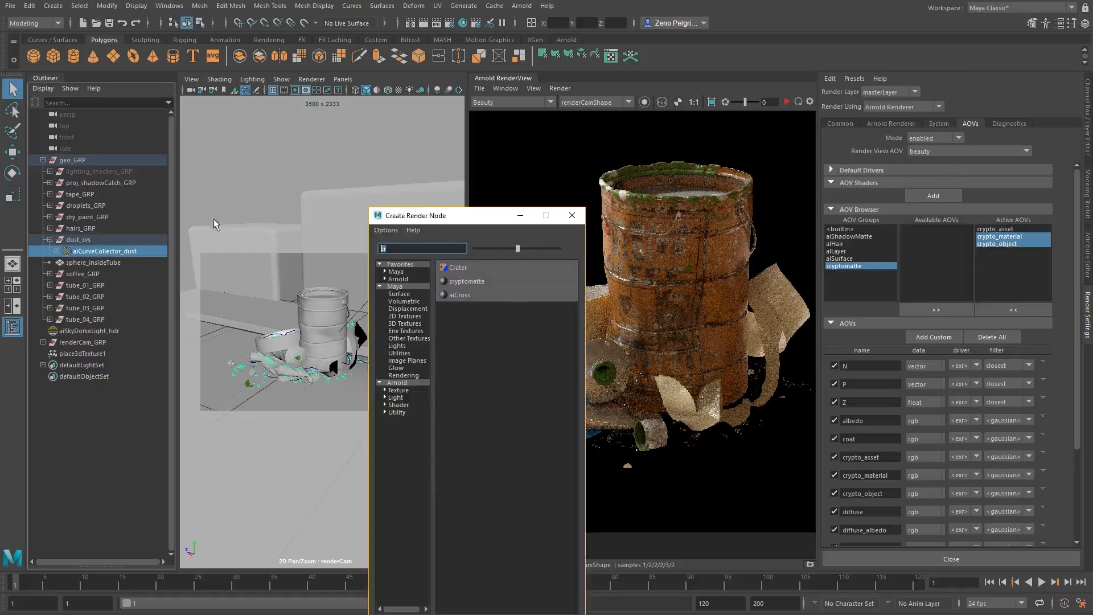
text(ypto)
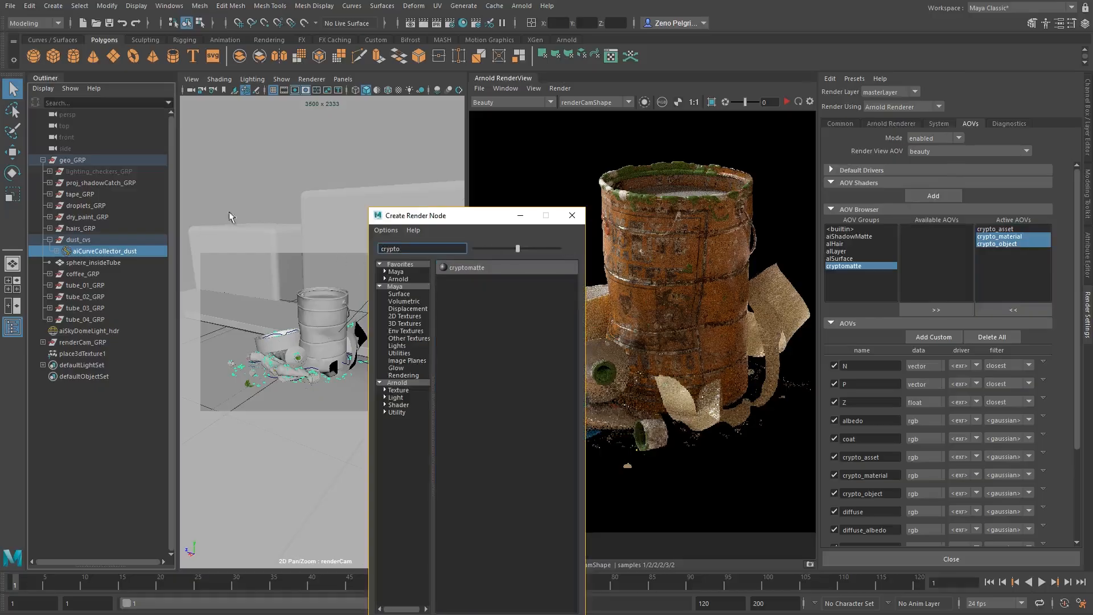
click(482, 265)
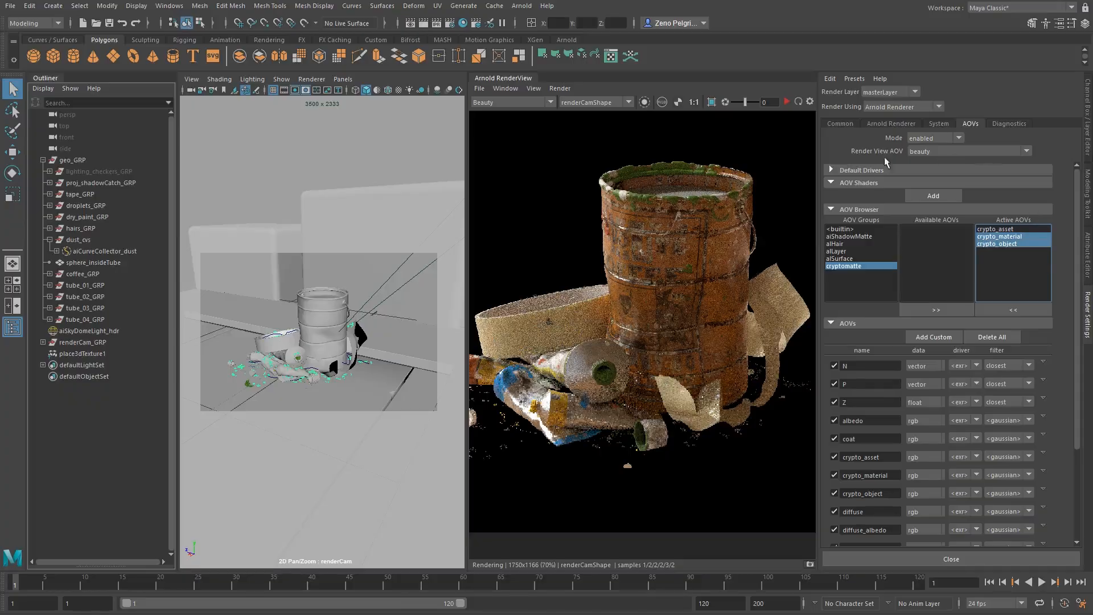
double_click(965, 215)
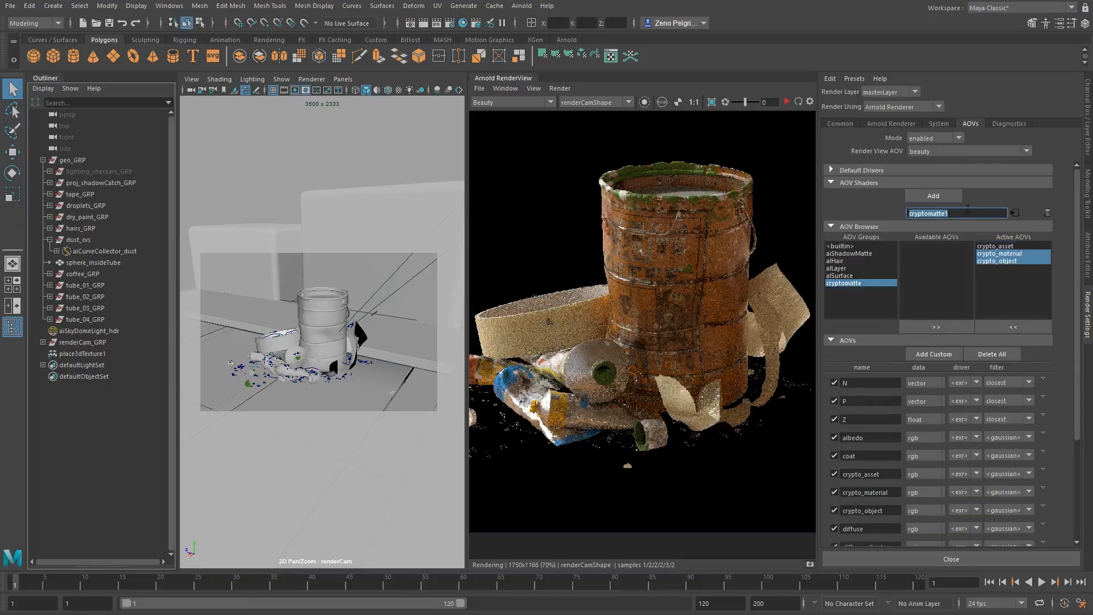
click(950, 274)
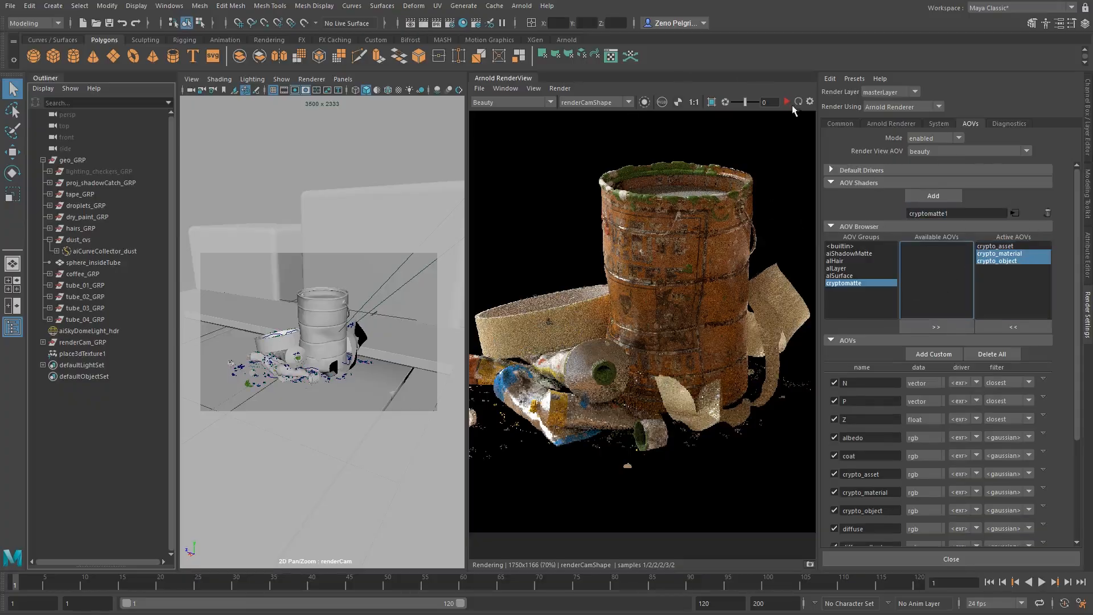
click(785, 101)
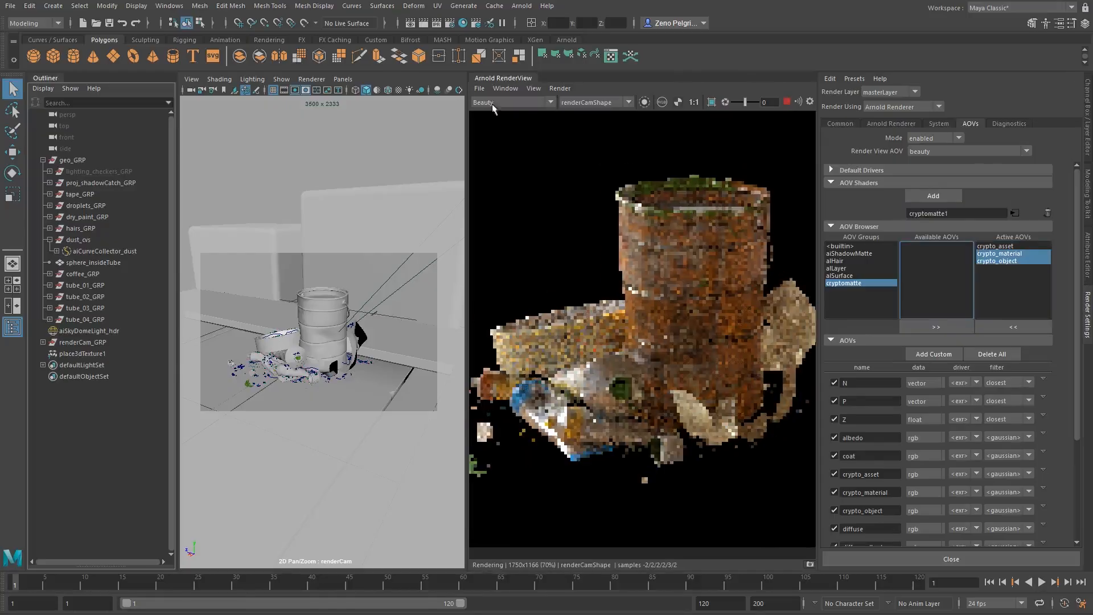
Display the crypto_asset AOV in the Arnold RenderView and examine the matte colours.
click(514, 102)
scroll(514, 146, down, 3)
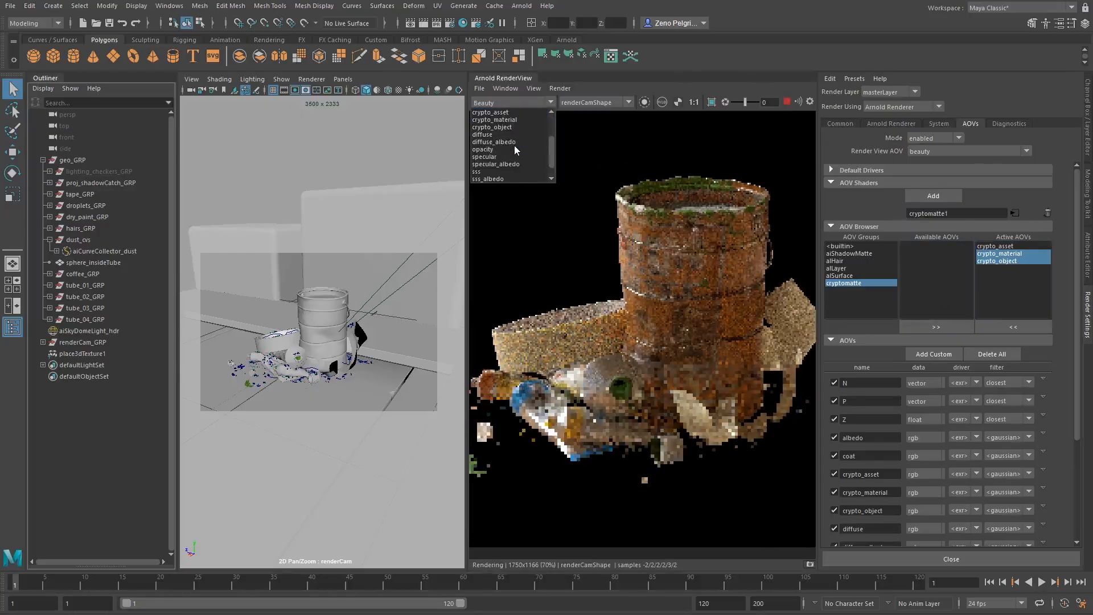
scroll(513, 147, up, 2)
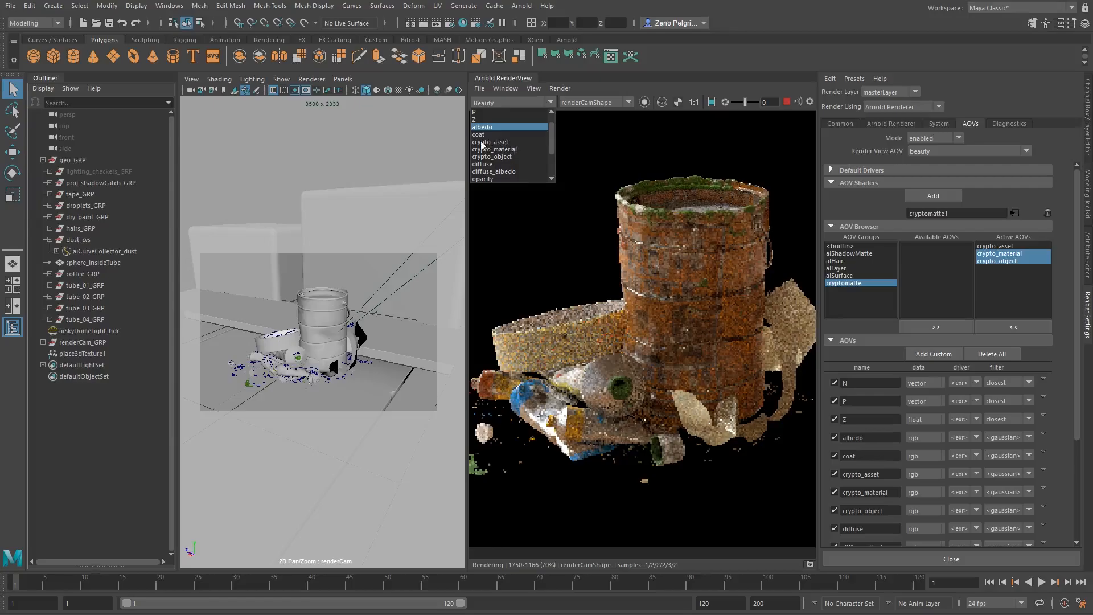
click(495, 142)
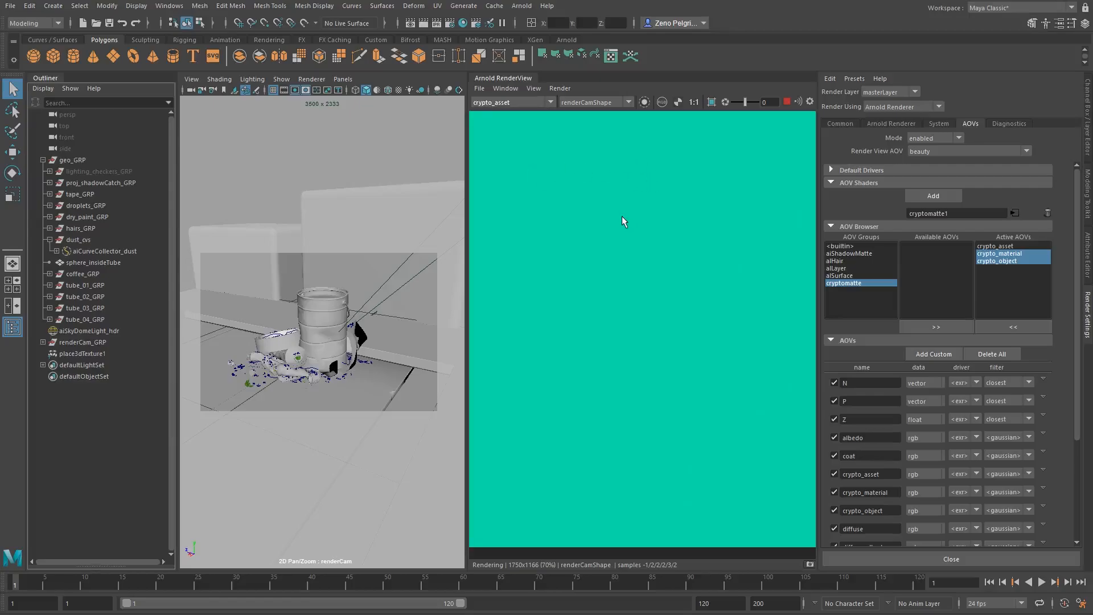
scroll(622, 221, down, 2)
Display the crypto_material AOV and then the crypto_object AOV to compare their mattes of the bucket scene.
click(501, 103)
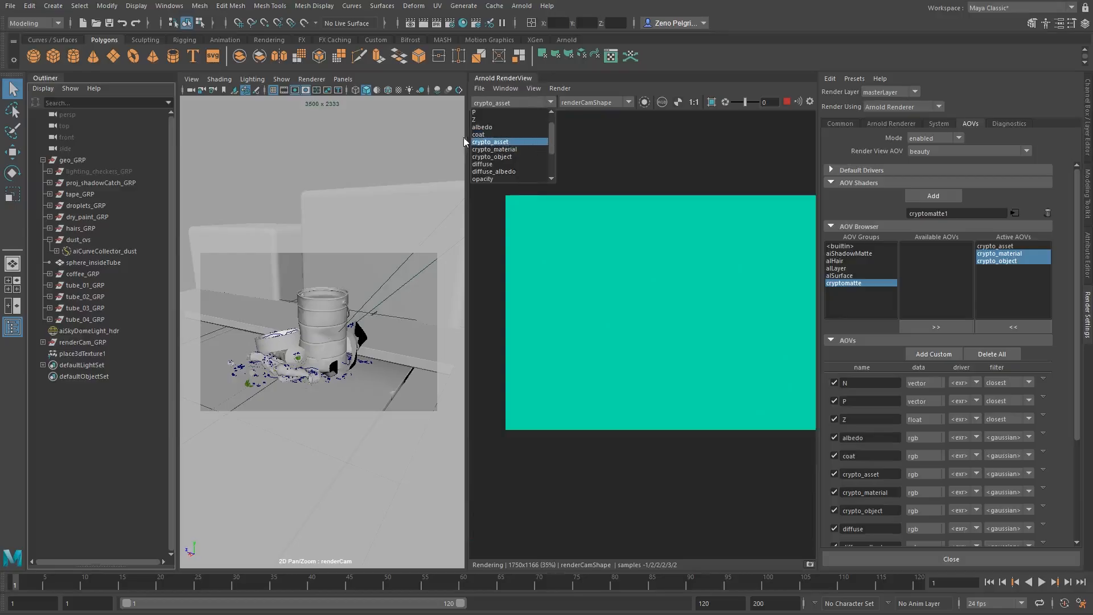
click(494, 149)
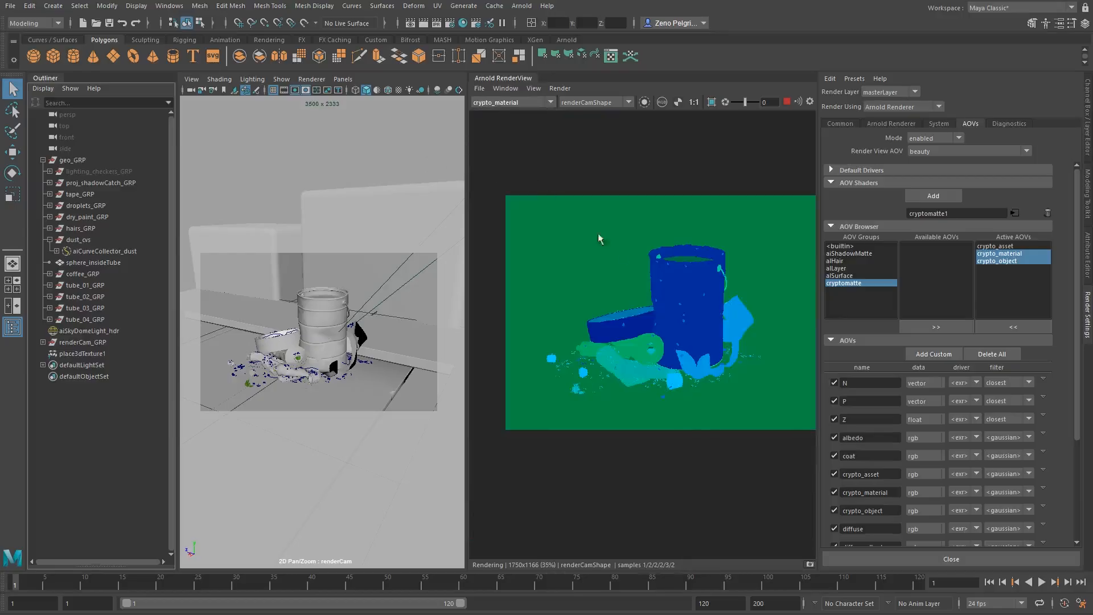
scroll(661, 308, up, 2)
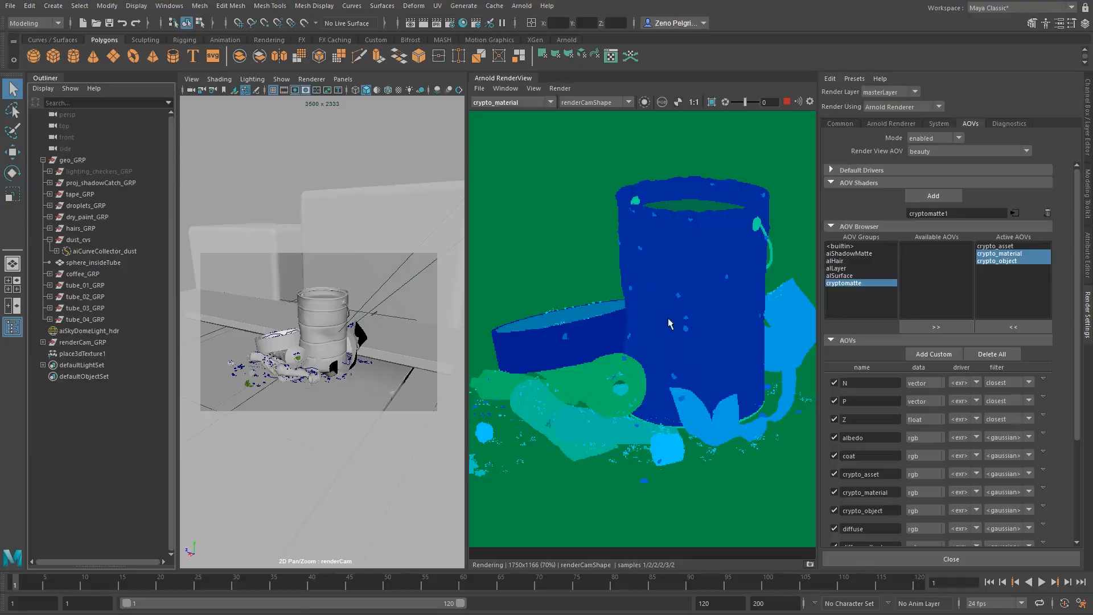
click(487, 102)
click(496, 163)
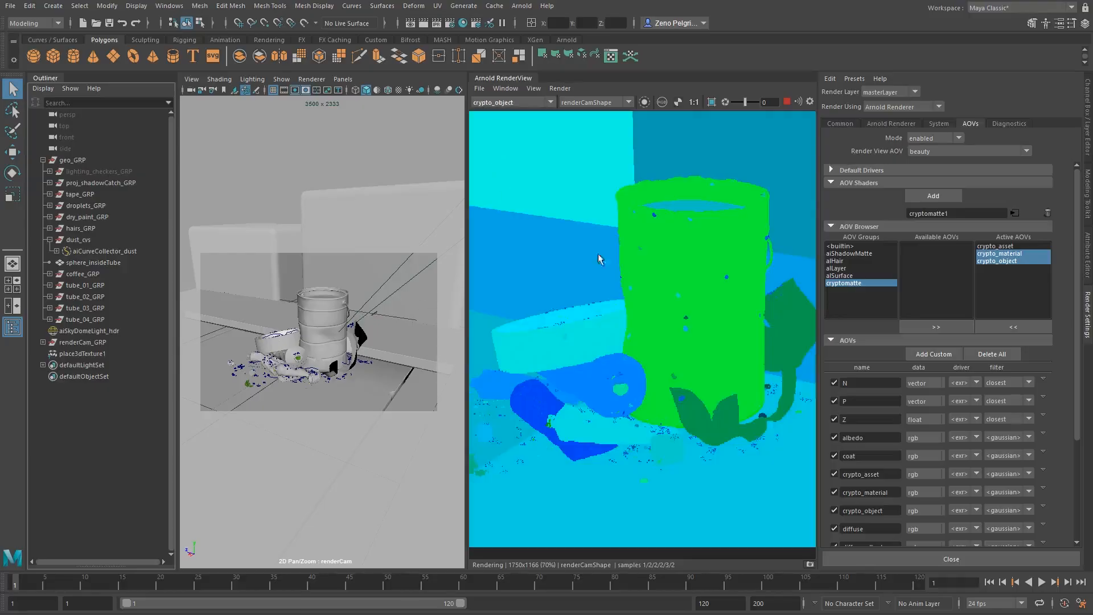
scroll(627, 274, down, 1)
middle_drag(621, 283, 578, 285)
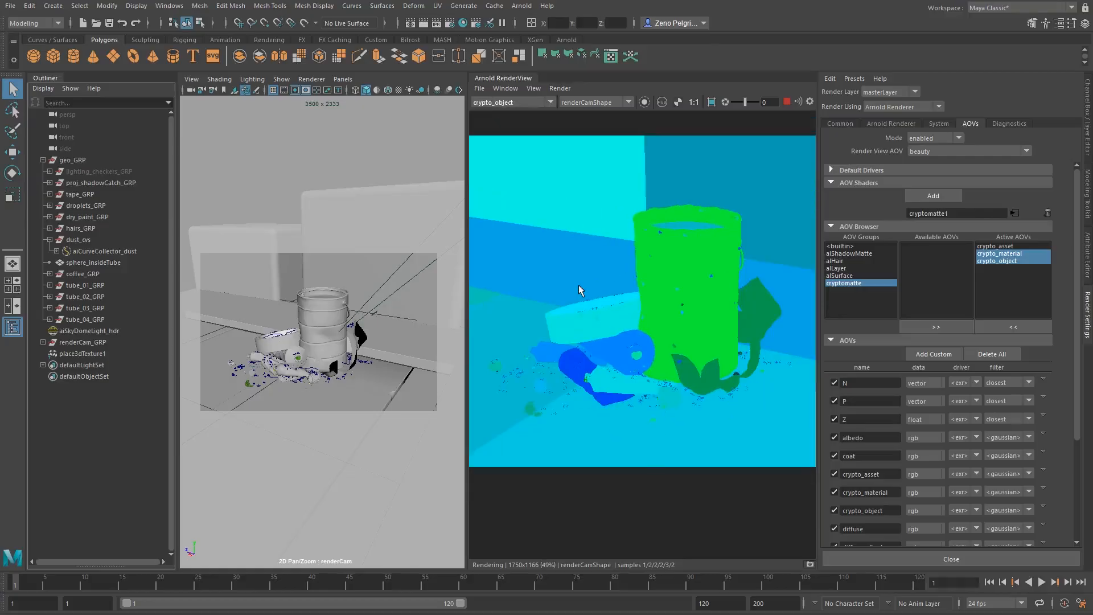
Stop the running Arnold render and open the common render settings.
click(788, 102)
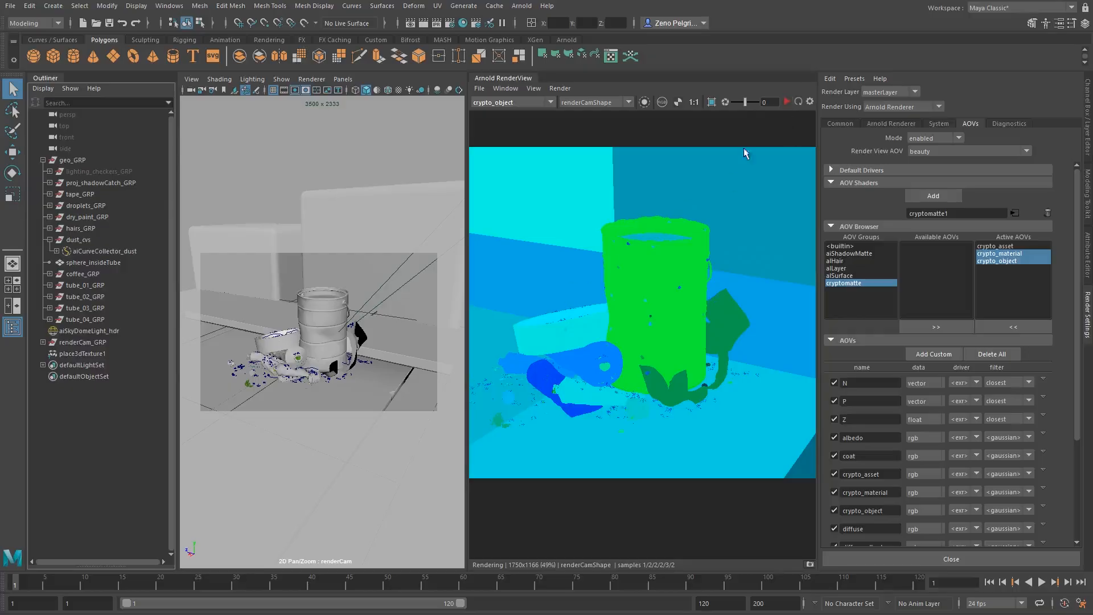
click(842, 123)
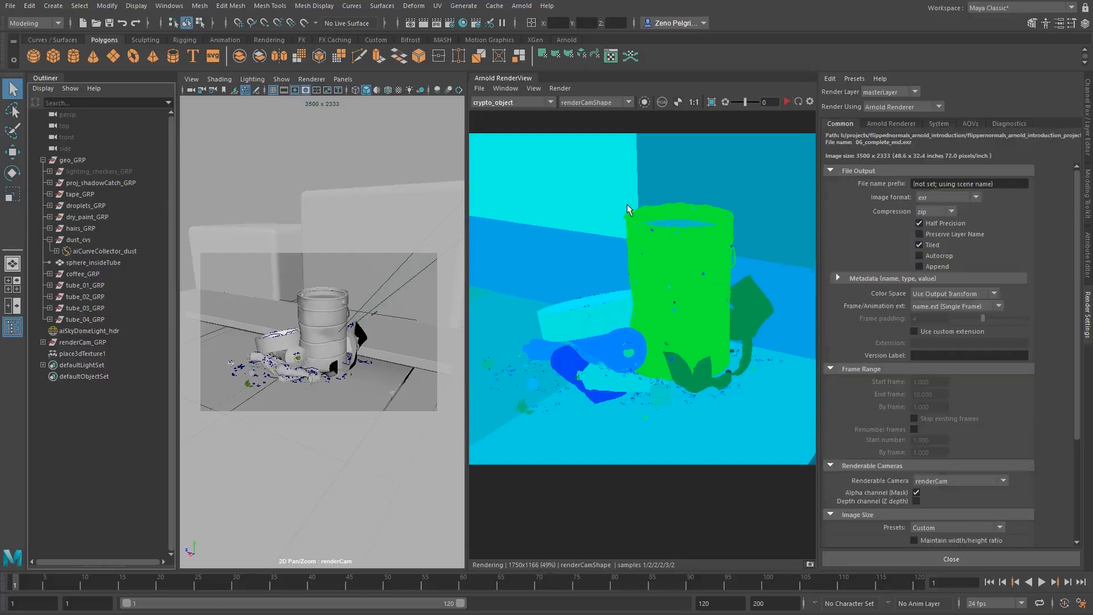
Return the Arnold RenderView to the Beauty pass.
scroll(626, 204, down, 3)
click(510, 102)
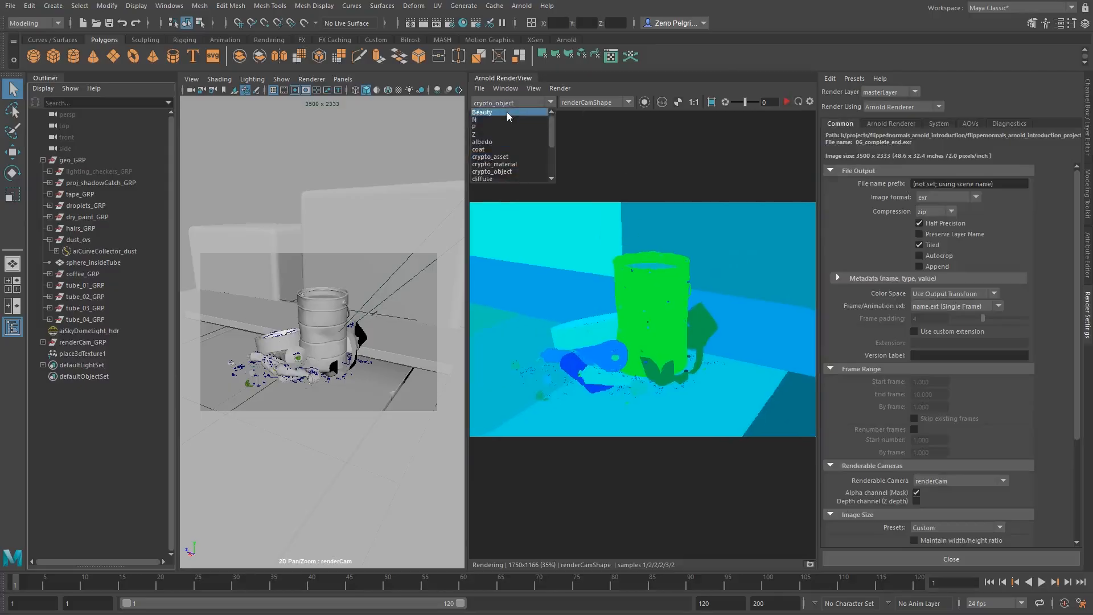
click(507, 112)
scroll(611, 320, up, 3)
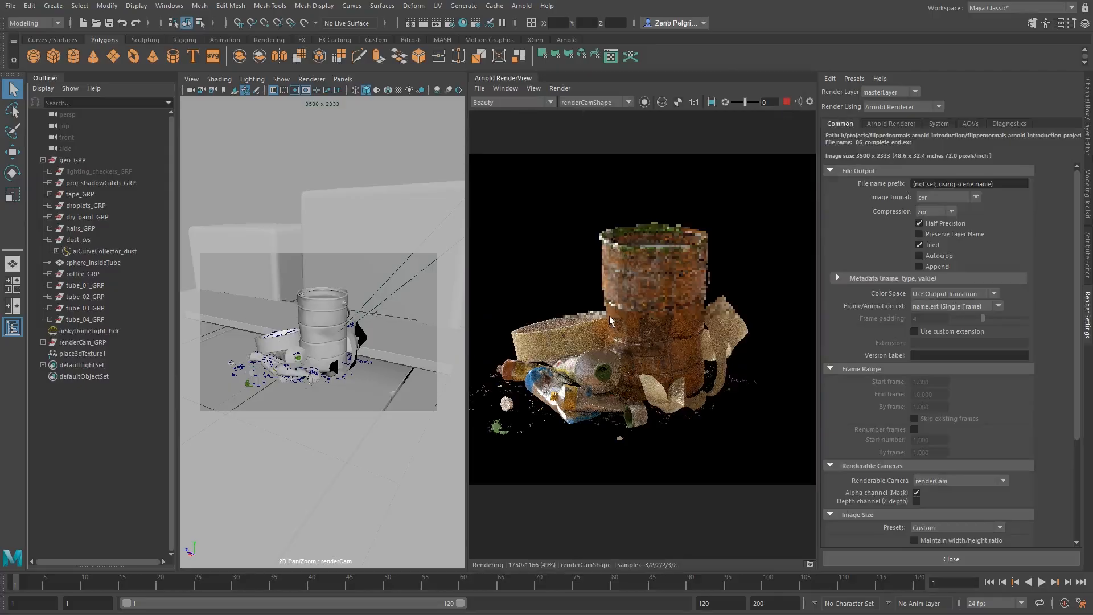
middle_drag(610, 320, 662, 305)
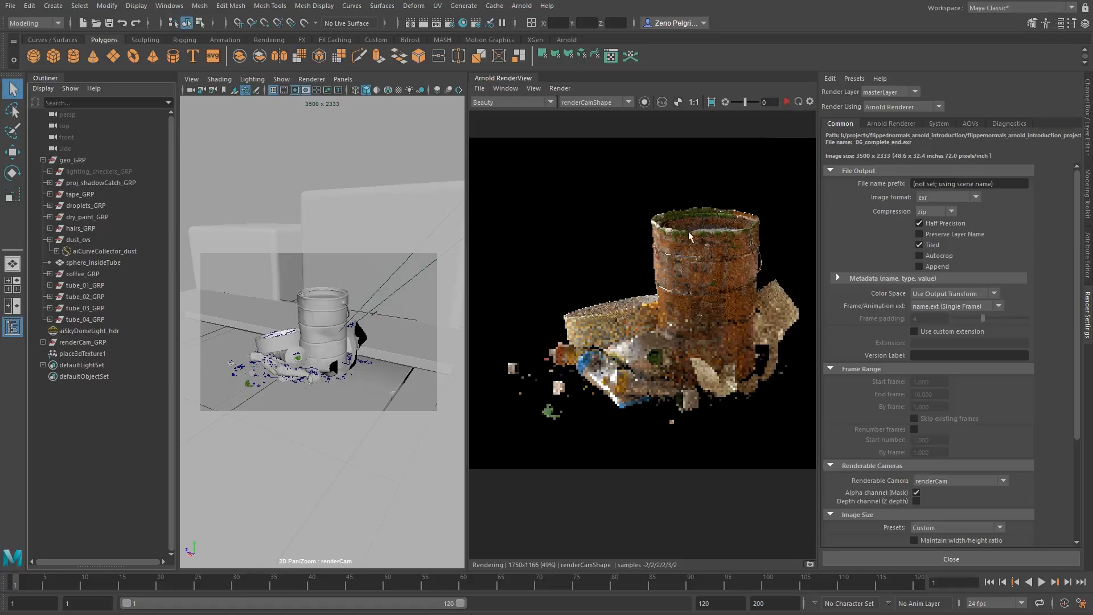
Look over the Beauty render, the list of viewable AOVs and the common render settings down to the image size.
middle_drag(688, 231, 665, 241)
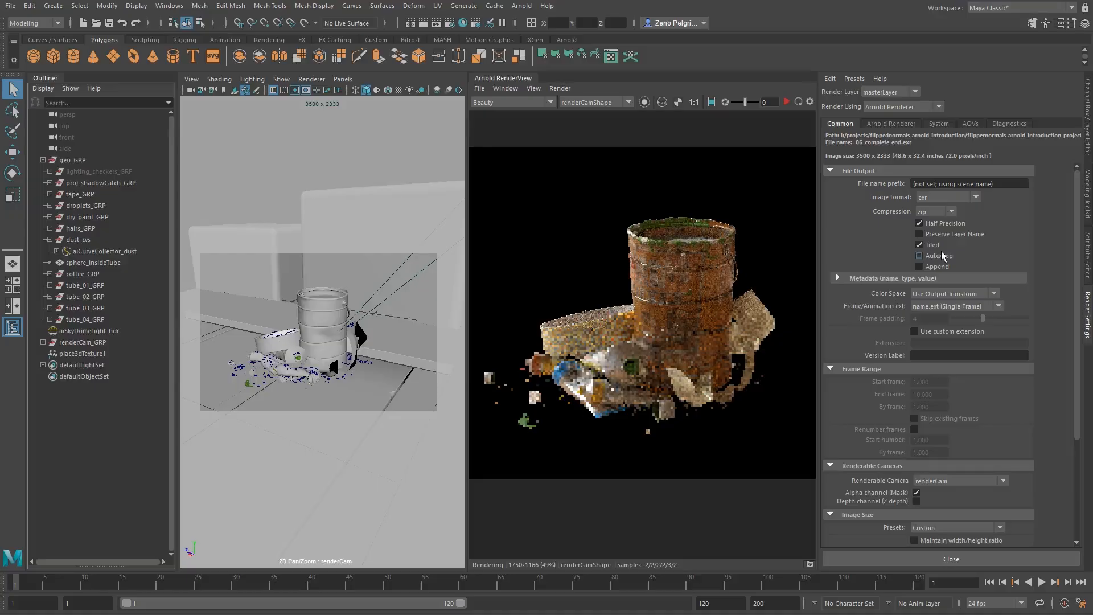
middle_drag(571, 207, 619, 229)
middle_drag(550, 171, 590, 166)
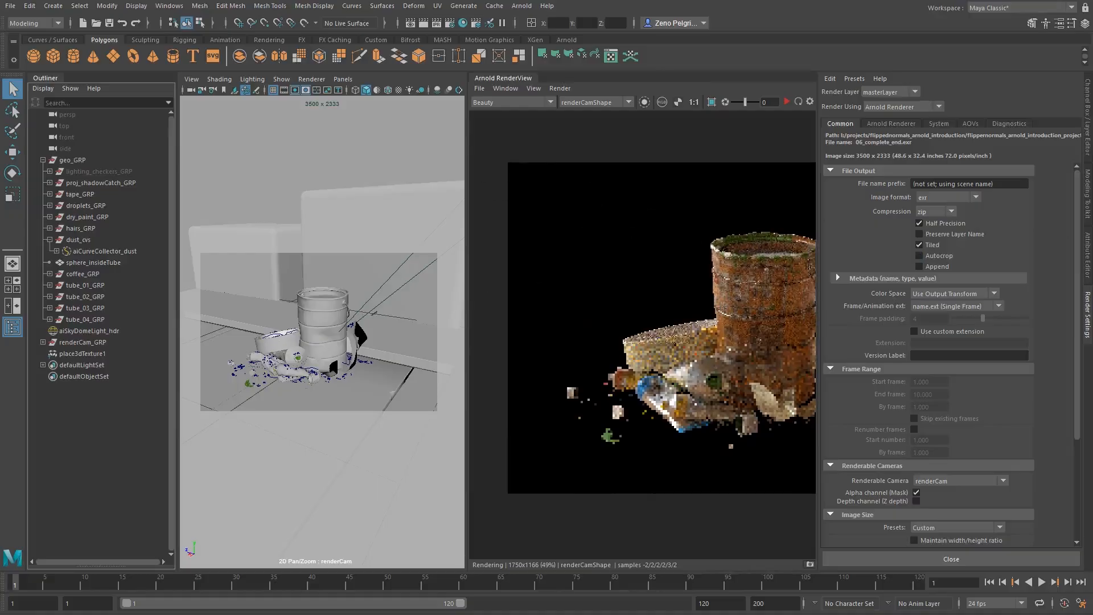
click(532, 102)
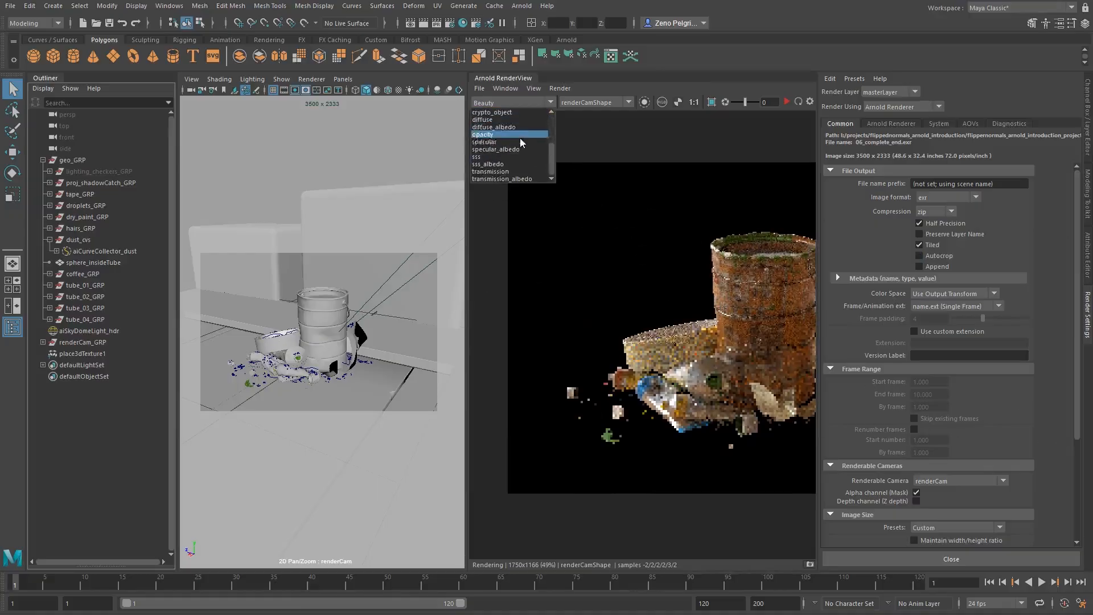
click(511, 111)
middle_drag(731, 240, 654, 217)
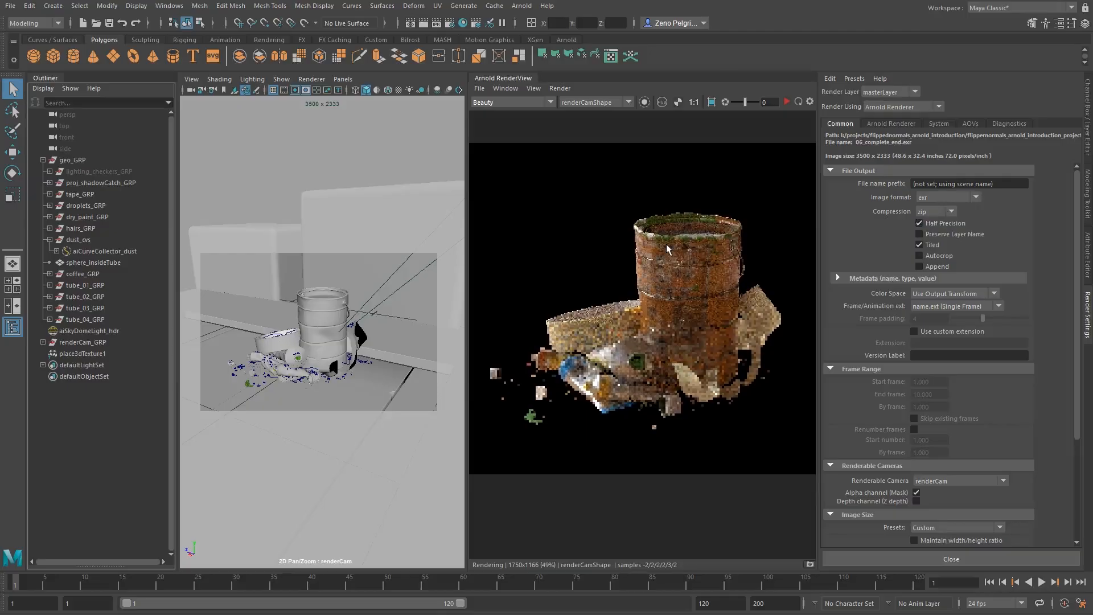
drag(633, 268, 617, 256)
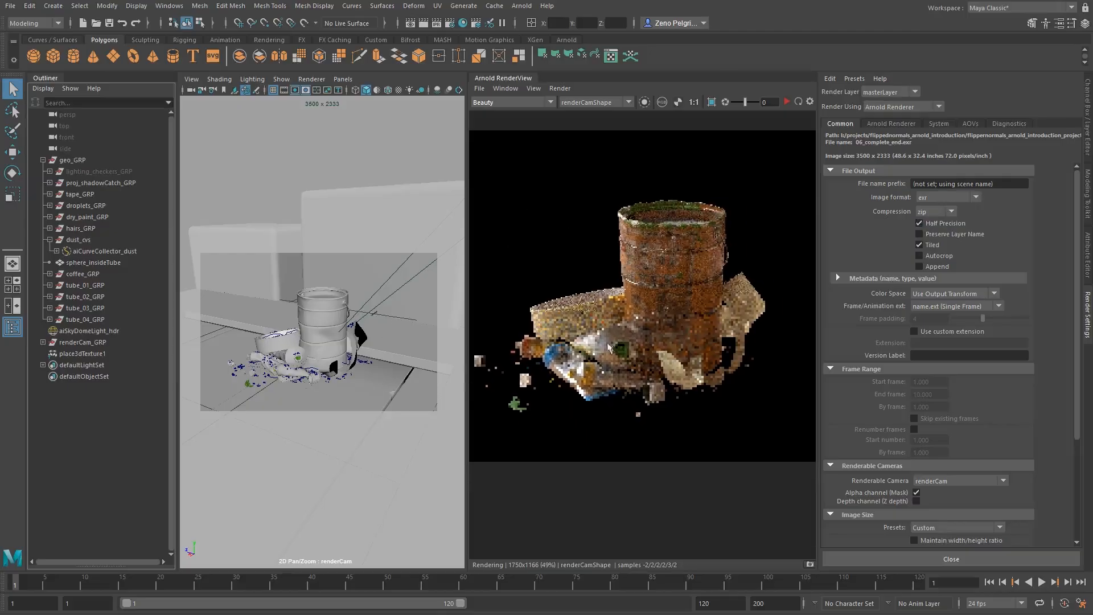
drag(631, 320, 675, 314)
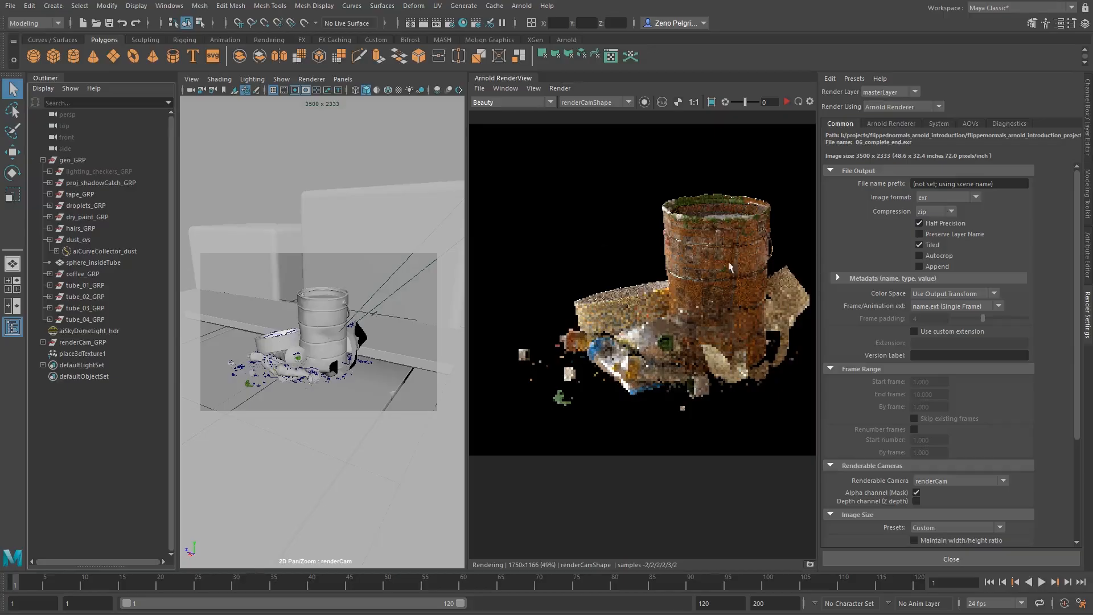
drag(589, 286, 569, 296)
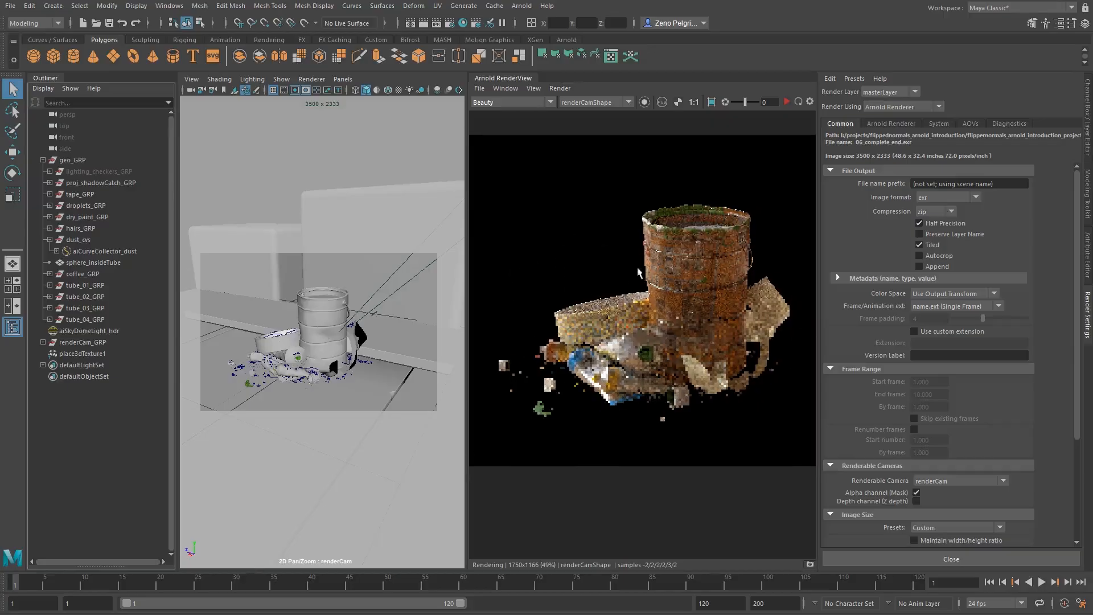
scroll(862, 314, down, 5)
scroll(862, 314, up, 5)
scroll(867, 217, down, 3)
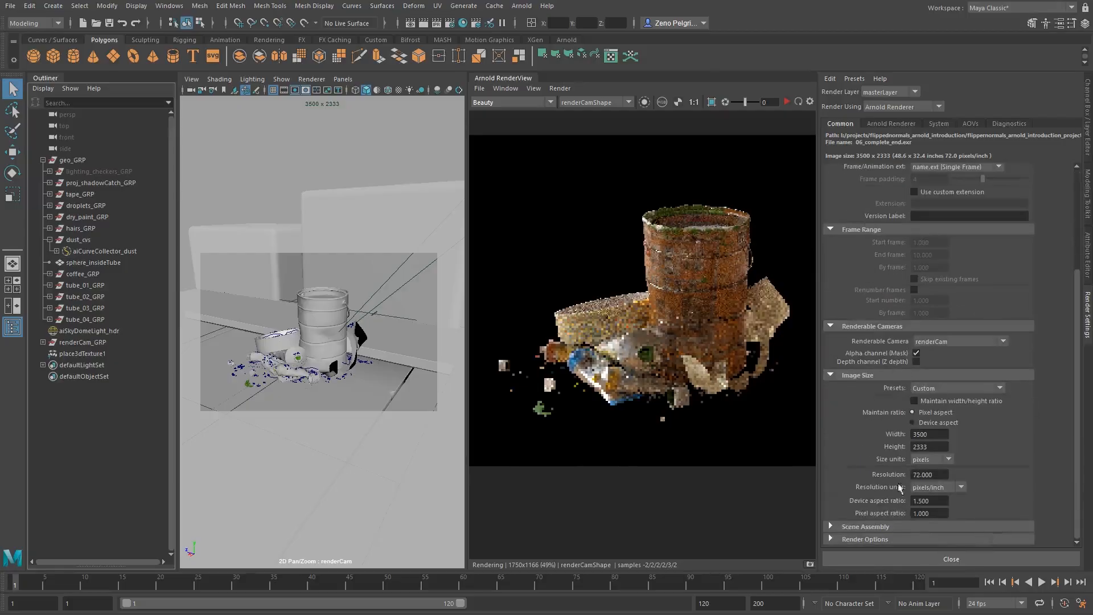
Set the Camera (AA) samples to 4 in the Arnold sampling settings.
click(881, 125)
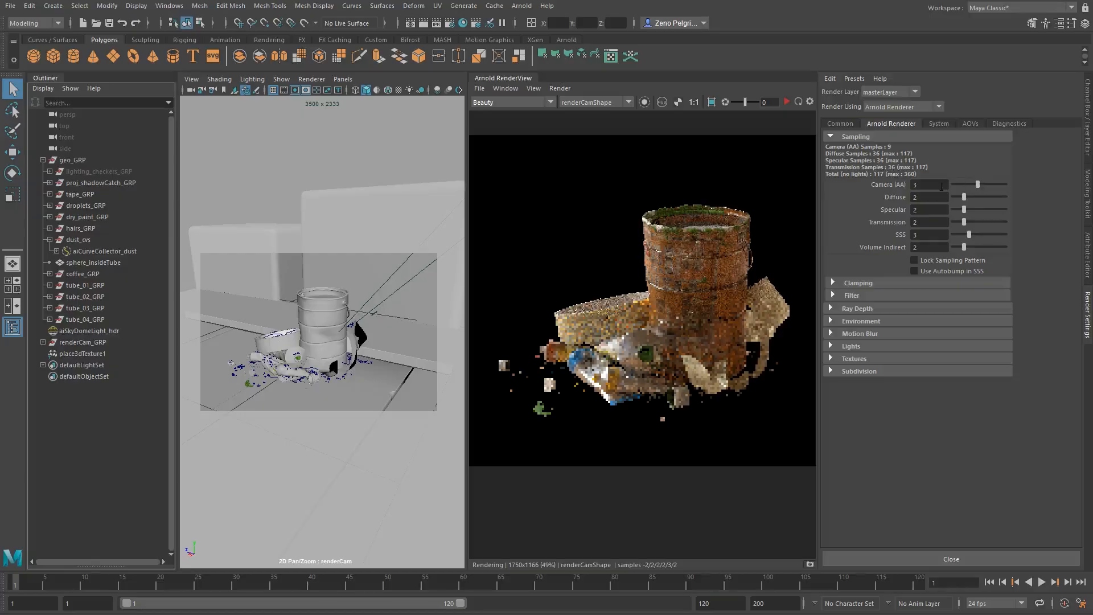
drag(942, 186, 897, 175)
middle_drag(678, 291, 644, 323)
scroll(642, 360, up, 2)
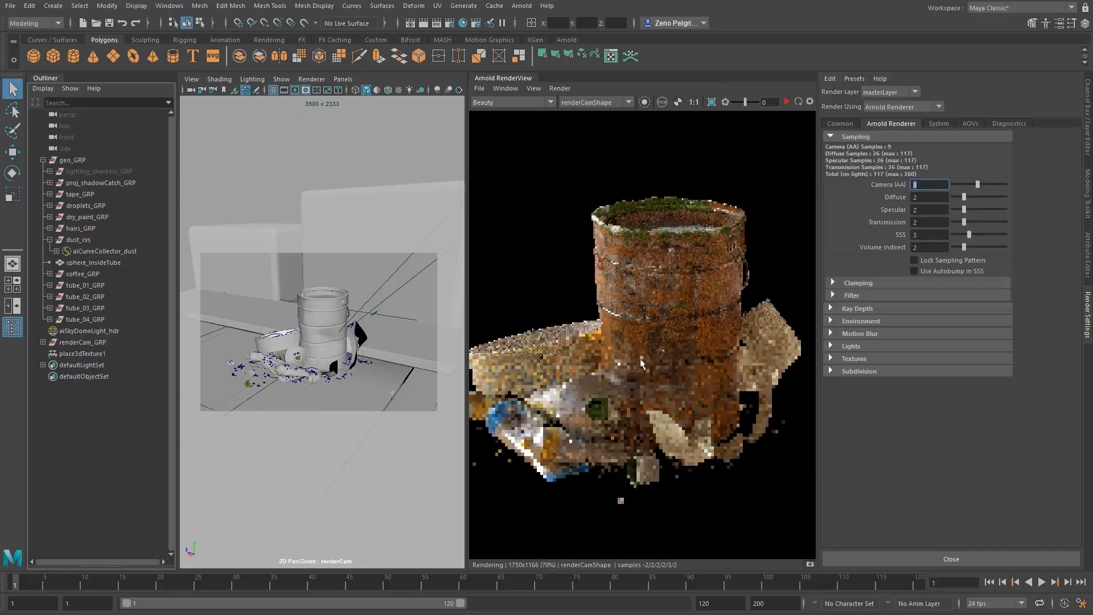
middle_drag(641, 363, 692, 333)
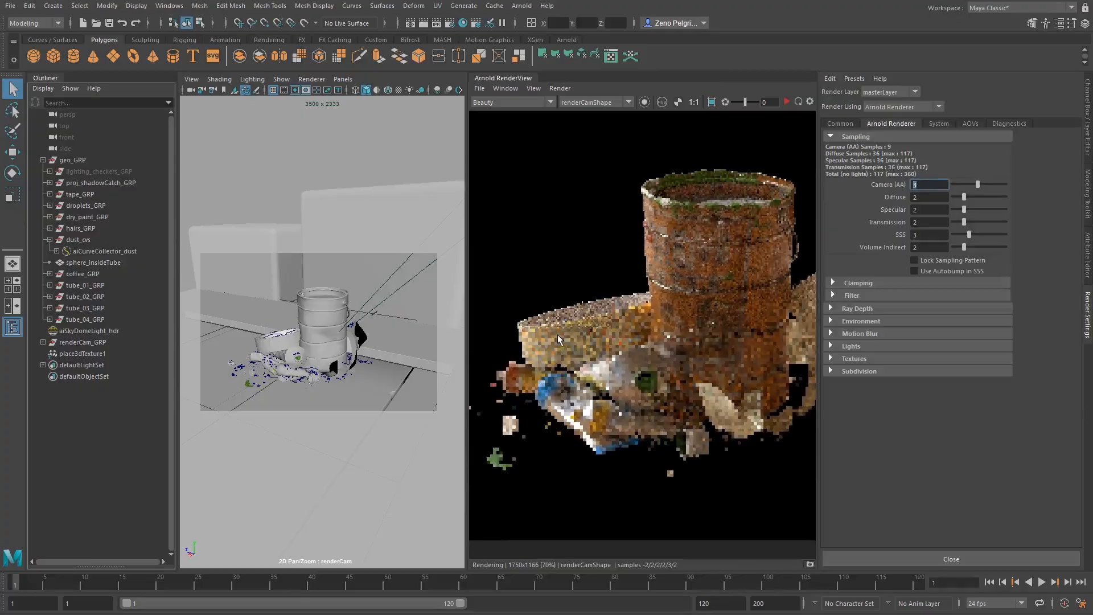
middle_drag(593, 349, 560, 325)
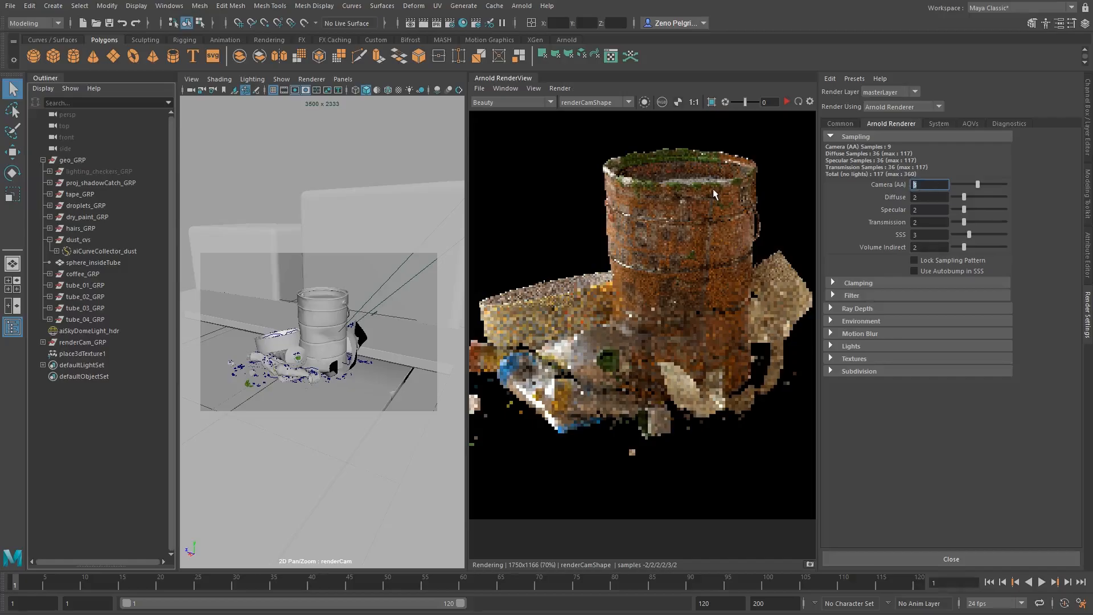
text(4)
key(Return)
Try higher Camera (AA) sample values, including 9 and 10.
text(9)
key(Return)
text(10)
key(Return)
mouse_move(977, 185)
mouse_down()
mouse_move(1005, 185)
mouse_move(994, 184)
mouse_up()
Try Diffuse samples of 3 and undo the last sampling change.
double_click(923, 197)
text(3)
key(Return)
key(ctrl+z)
Set the Diffuse samples to 4, Specular to 3, Transmission to 3 and SSS to 4.
drag(925, 197, 771, 183)
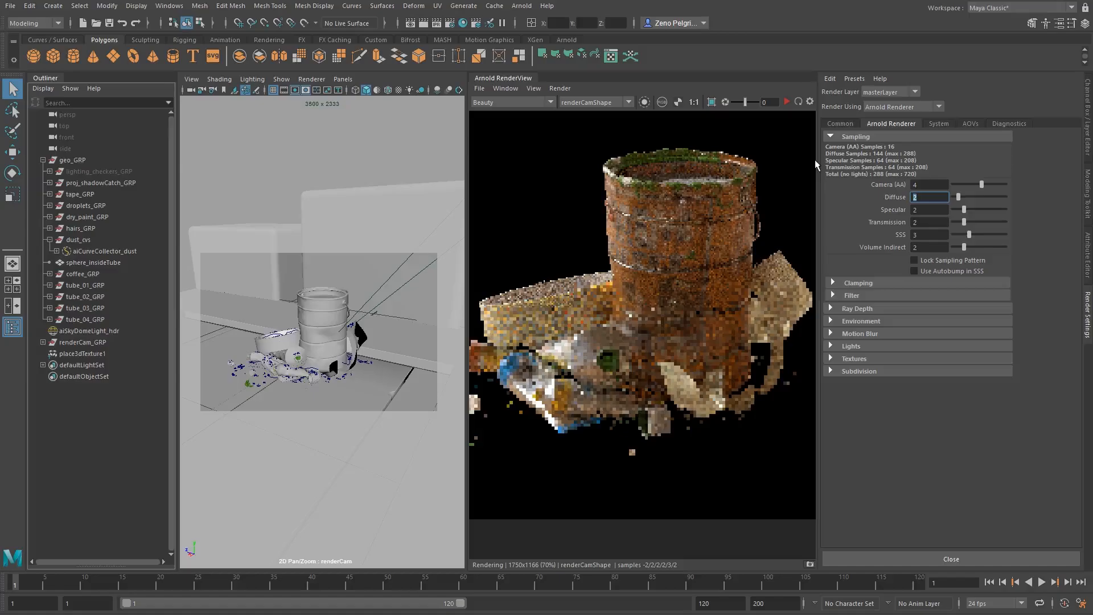
text(4)
key(Tab)
text(3)
key(Tab)
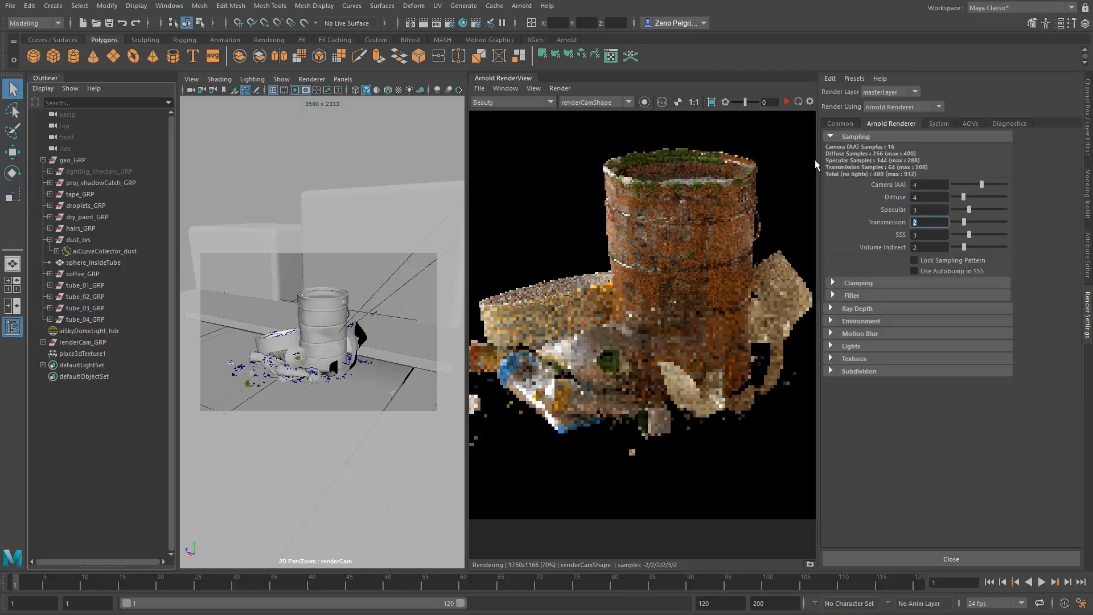
text(3)
key(Tab)
text(4)
key(Tab)
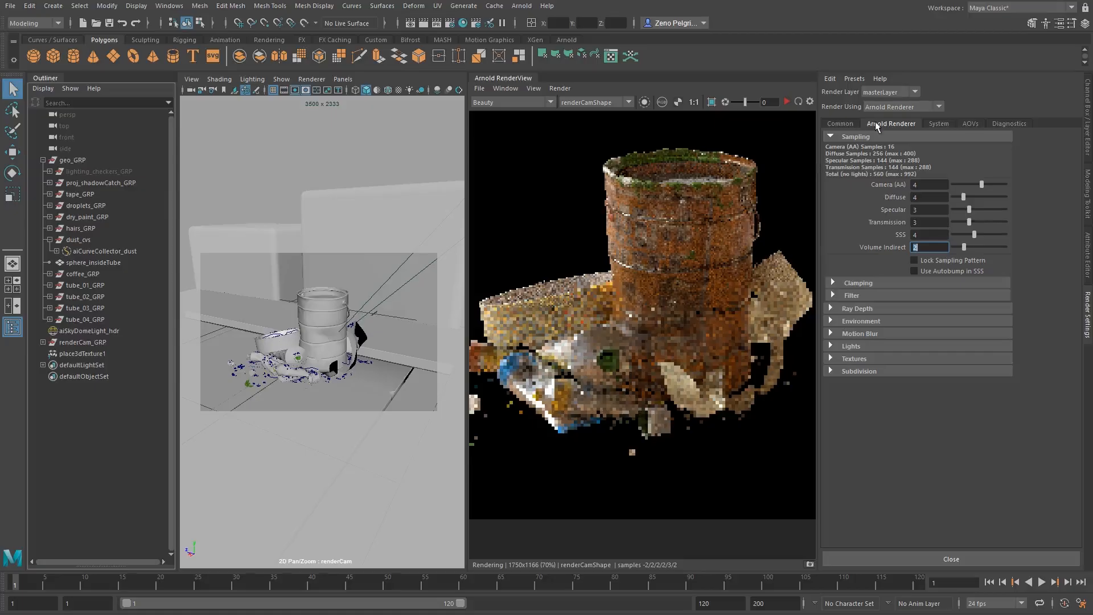
Review the Arnold clamping values and the filter type and width, leaving both sections collapsed.
drag(926, 235, 906, 235)
click(863, 282)
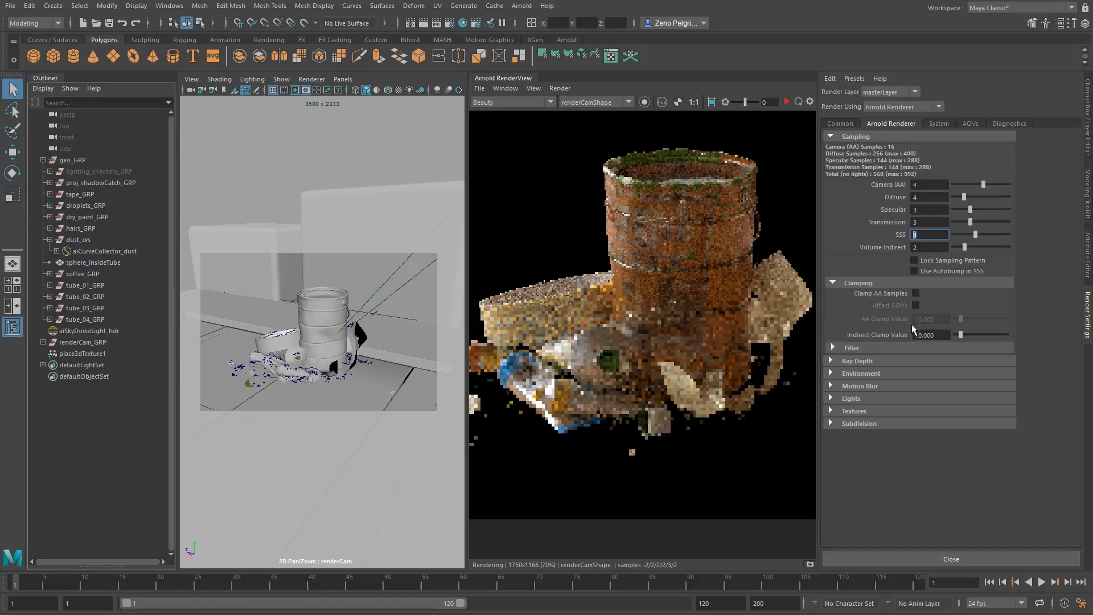
click(856, 282)
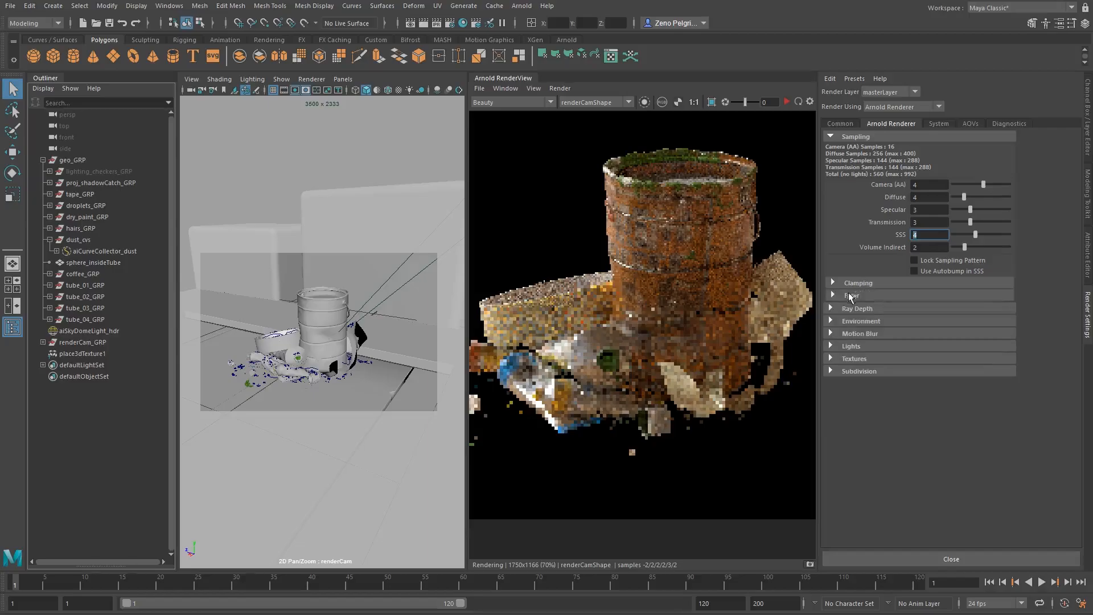
click(859, 296)
click(938, 323)
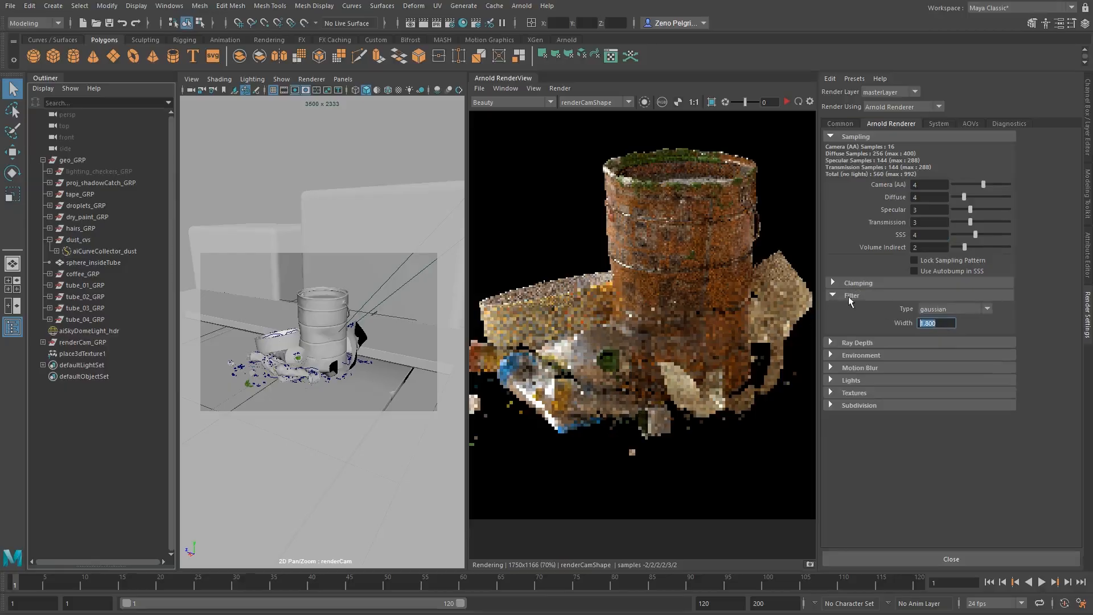
click(851, 296)
Examine the diffuse, specular, transmission and volume ray depth limits alongside the Beauty render.
click(886, 309)
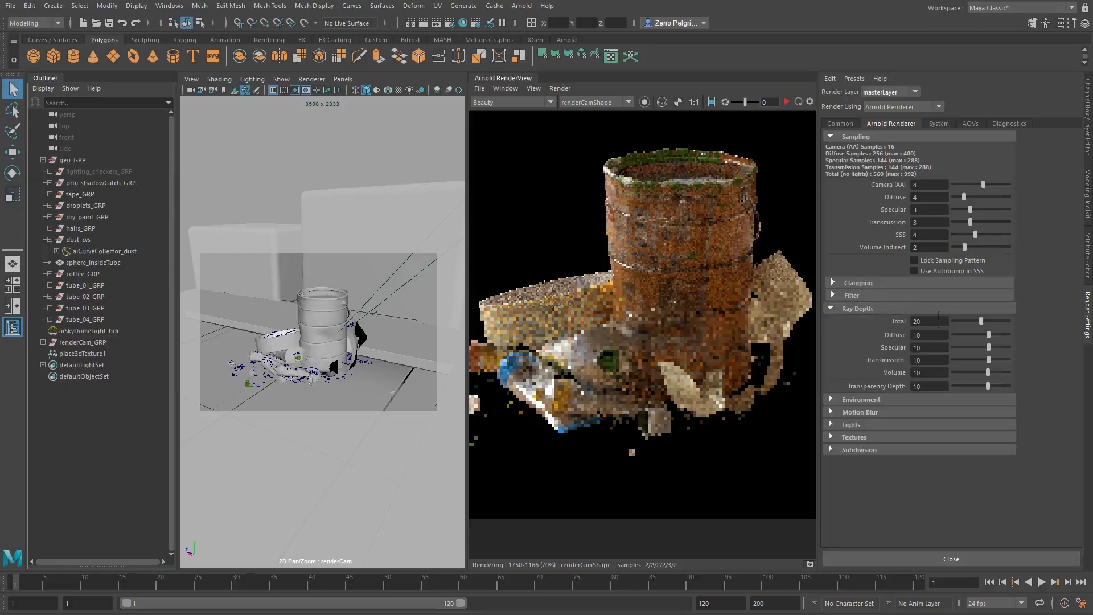
mouse_move(659, 271)
middle_down()
mouse_move(671, 305)
mouse_move(675, 278)
middle_up()
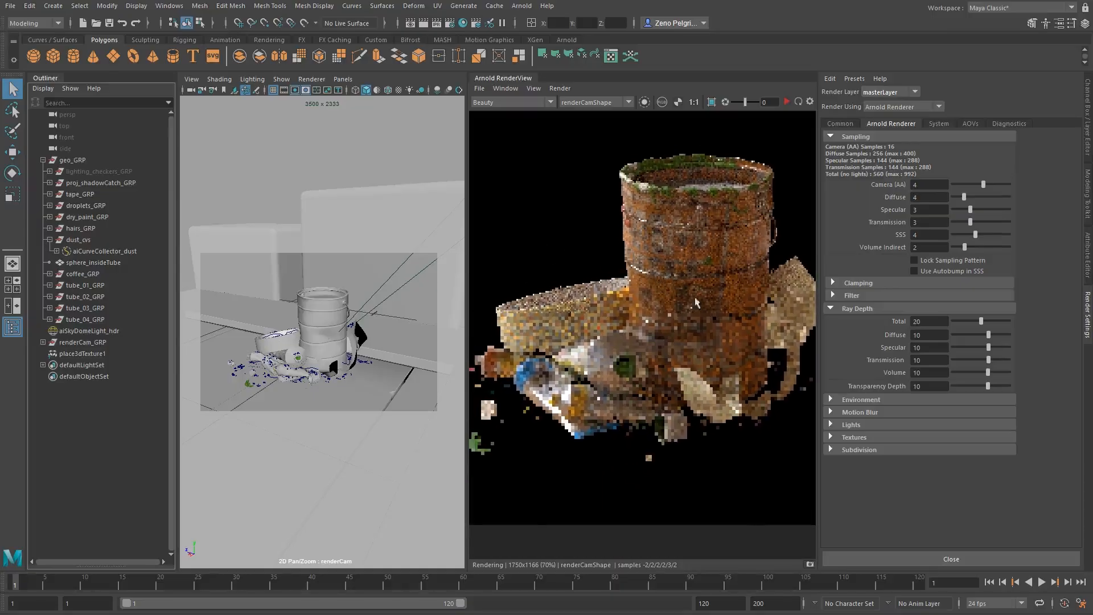
drag(934, 335, 831, 341)
key(Tab)
key(Tab)
key(Tab)
middle_drag(733, 338, 723, 355)
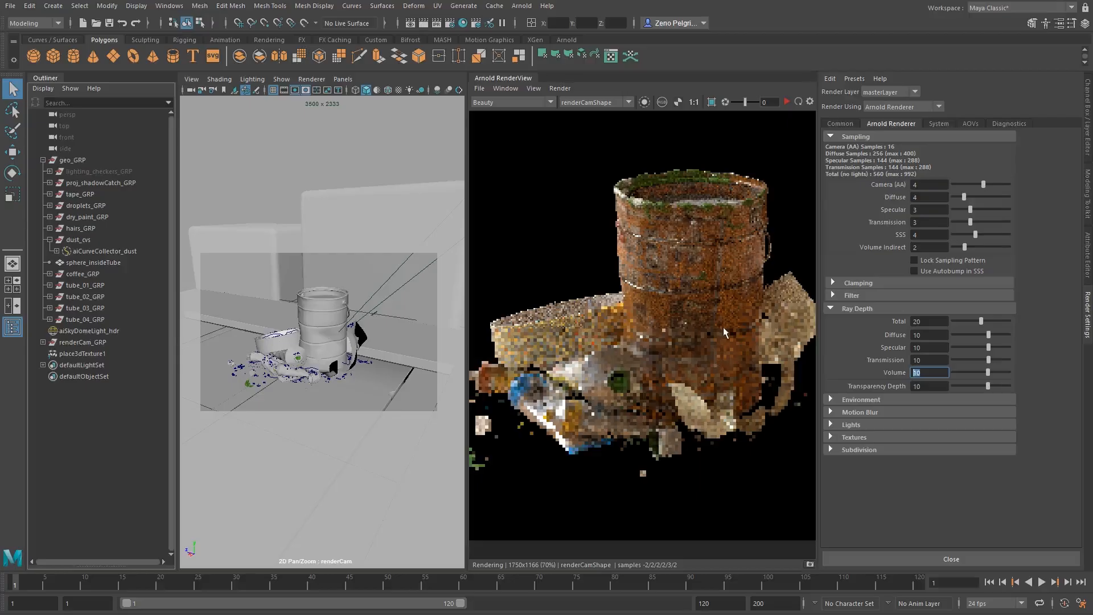
scroll(723, 327, down, 3)
scroll(726, 323, up, 3)
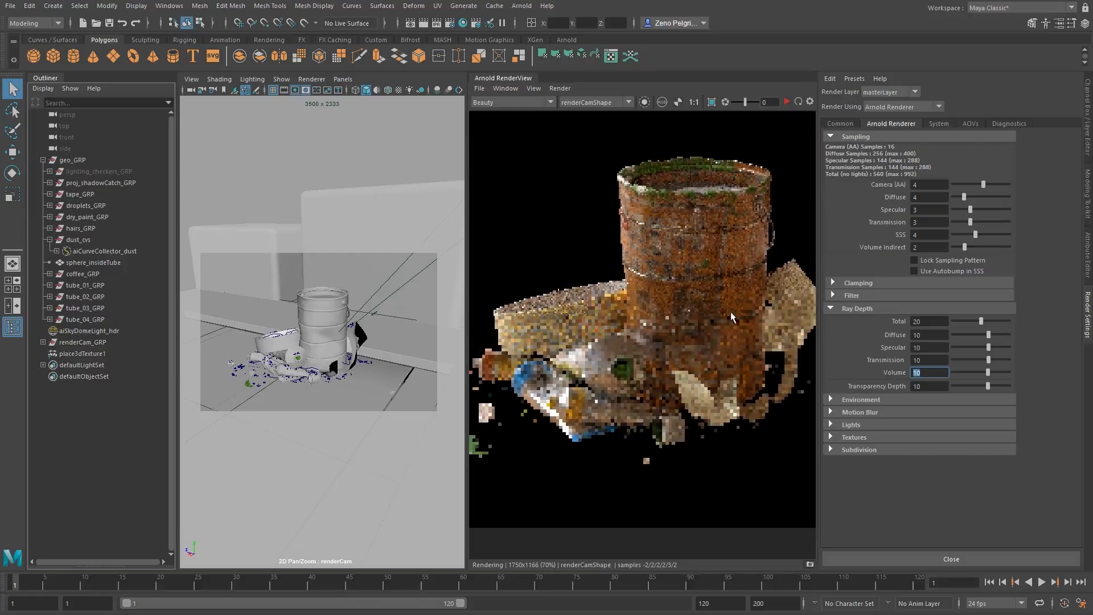
Try Diffuse ray depth values of 7, 6 and 5, and set the depth back to 10.
click(945, 335)
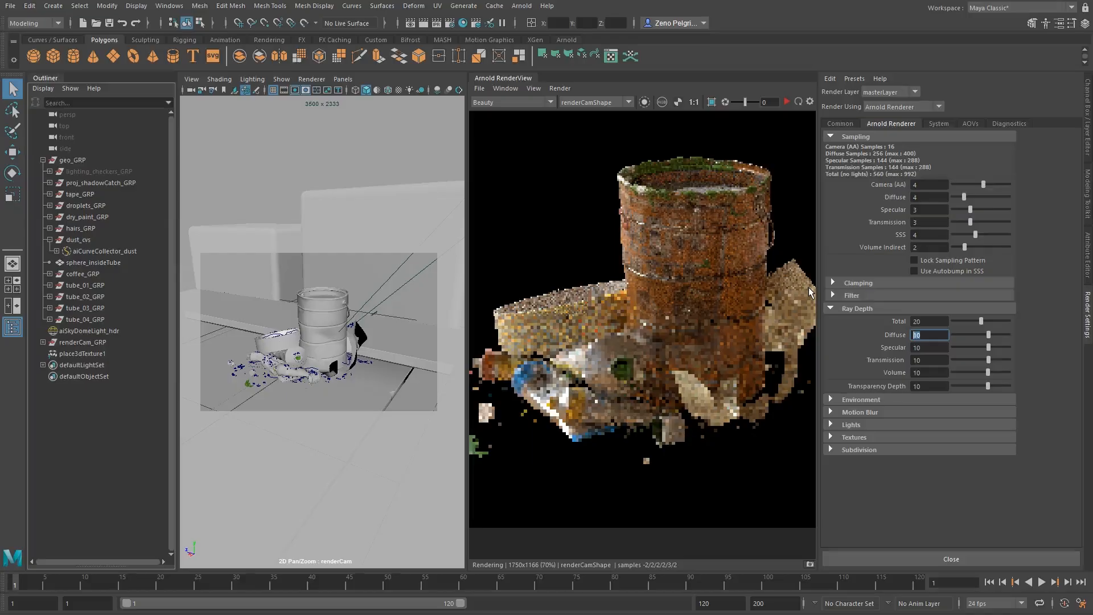
text(7)
key(BackSpace)
text(6)
key(BackSpace)
text(5)
key(BackSpace)
text(6)
key(BackSpace)
text(10)
key(Tab)
key(Tab)
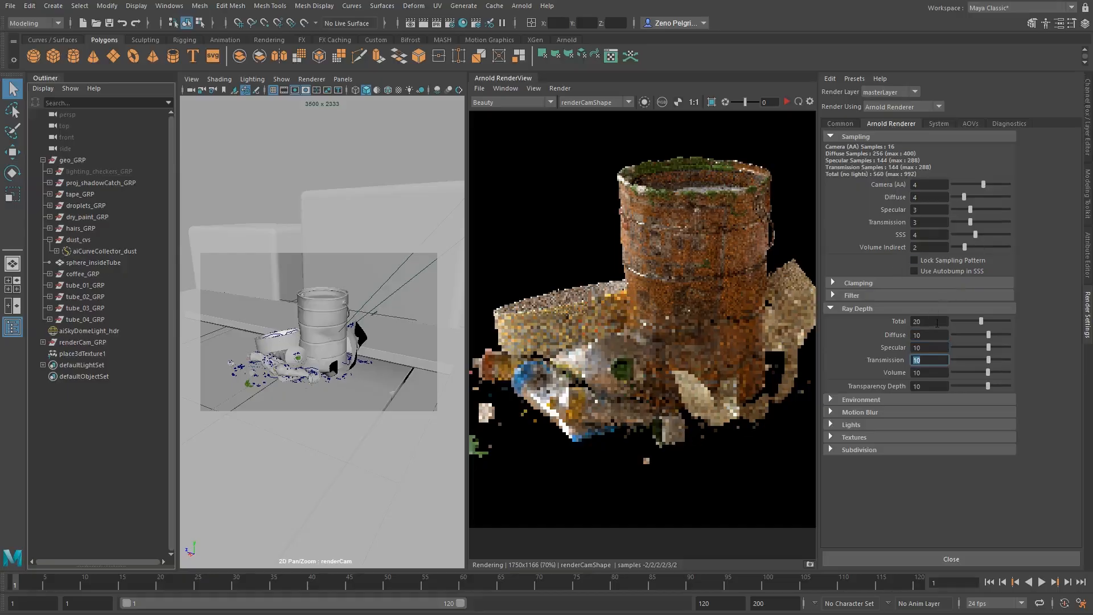
Review the Total ray depth against the individual diffuse, specular, transmission and volume limits.
double_click(924, 322)
key(Tab)
key(Tab)
key(Tab)
key(Tab)
key(Tab)
key(shift+Tab)
key(shift+Tab)
key(shift+Tab)
key(shift+Tab)
key(shift+Tab)
Collapse the Ray Depth section and look over the Environment, Textures and System render settings.
click(862, 309)
click(861, 320)
click(861, 320)
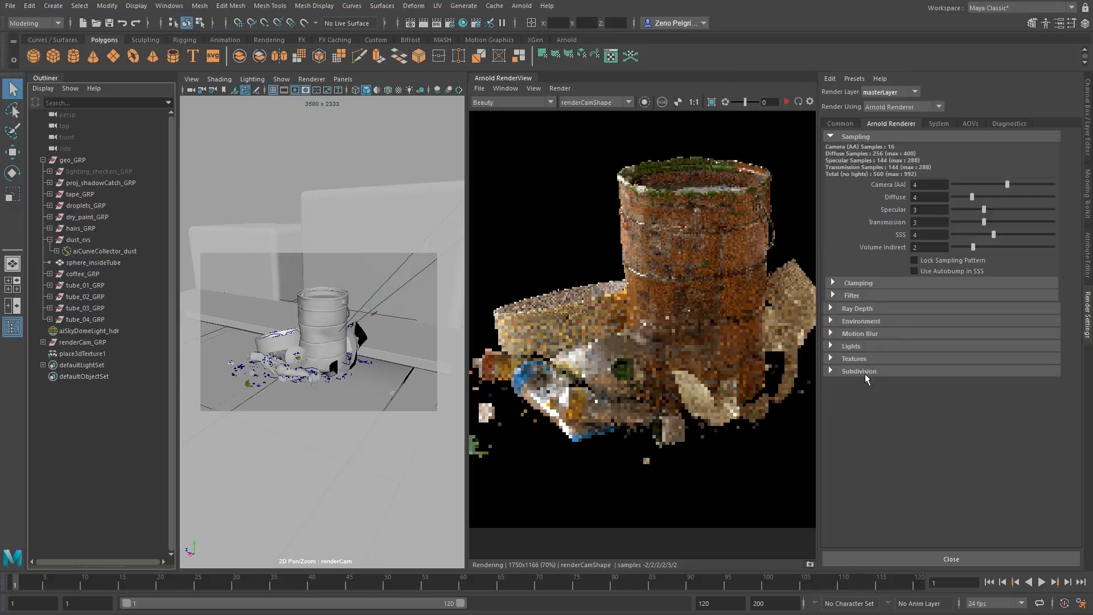
click(856, 359)
click(939, 124)
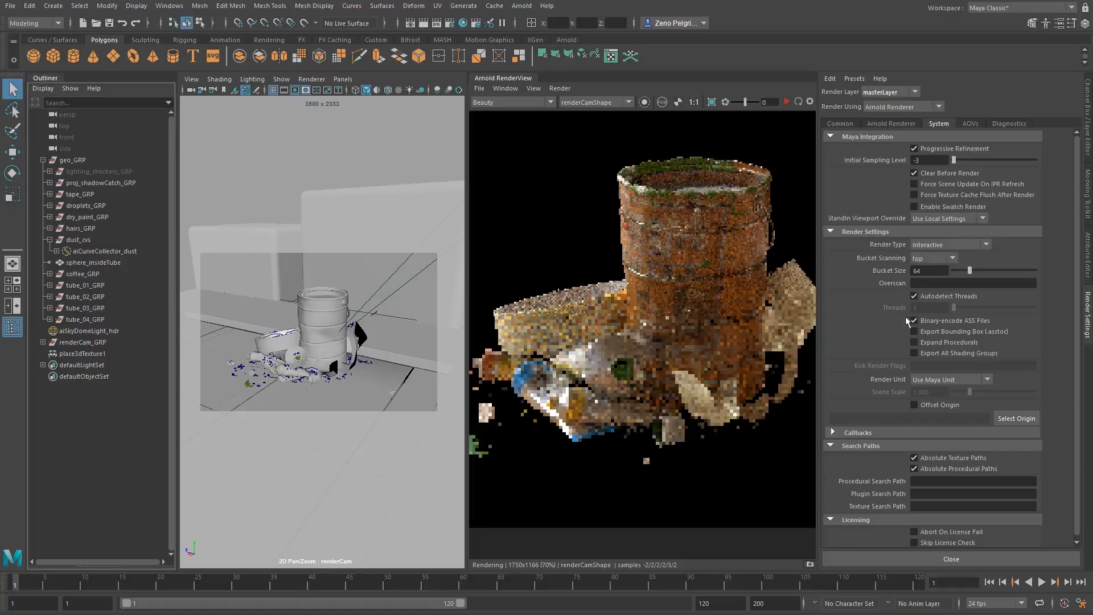
Inspect the EXR output driver attributes of the N AOV and return to the AOV list in the render settings.
click(972, 123)
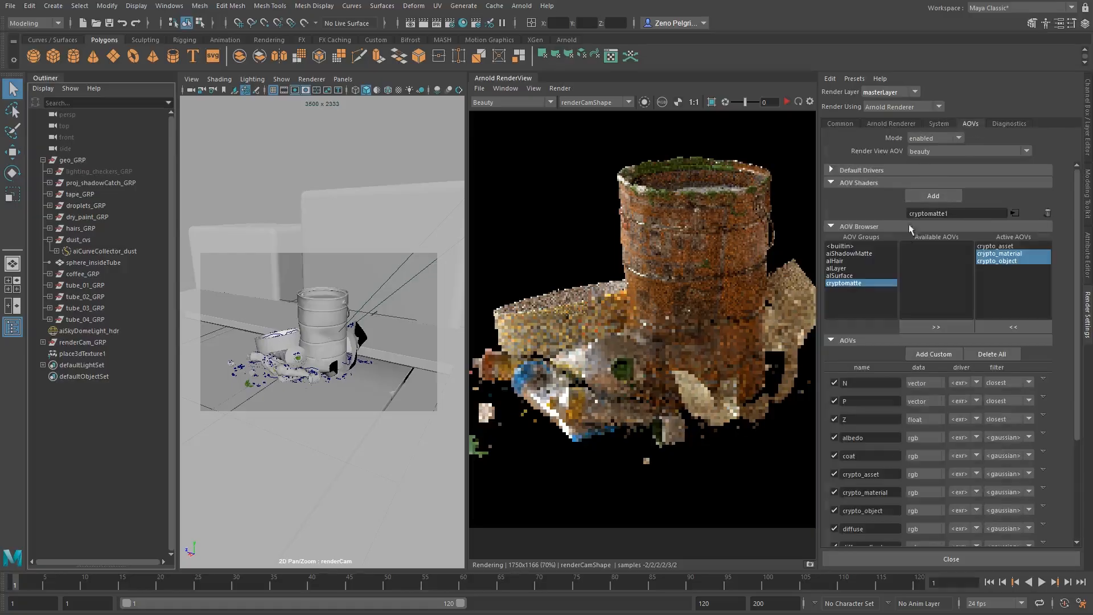
click(1045, 378)
click(1050, 394)
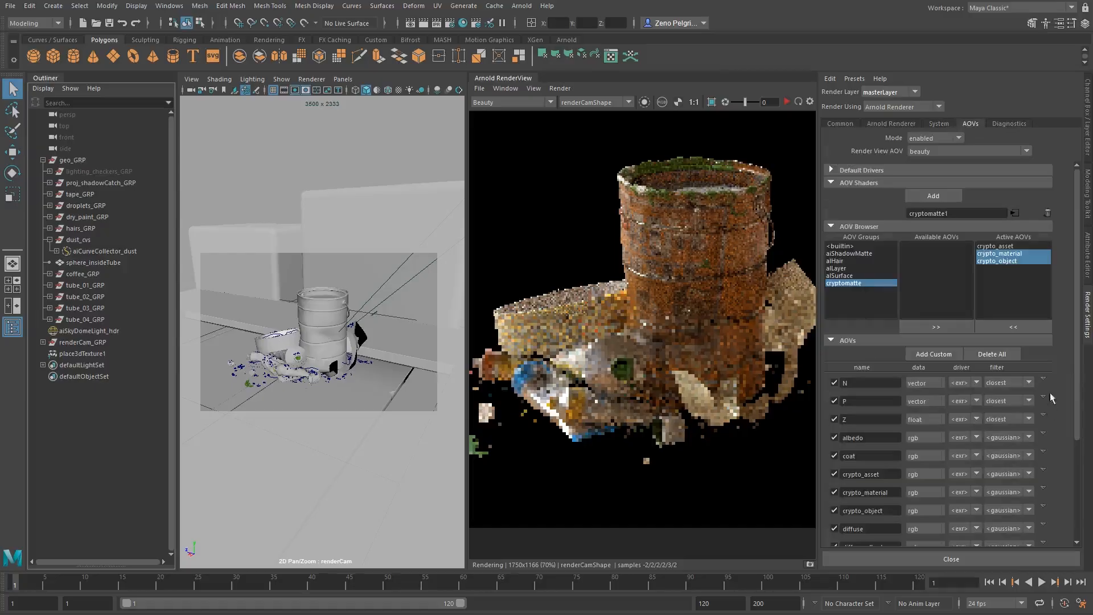
click(1089, 255)
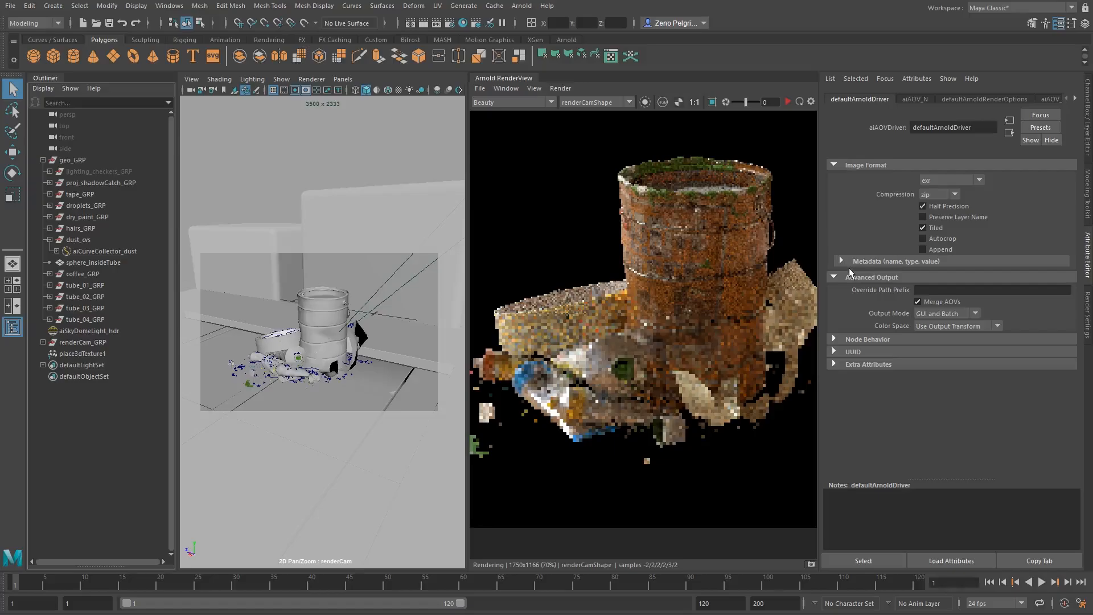
click(1089, 307)
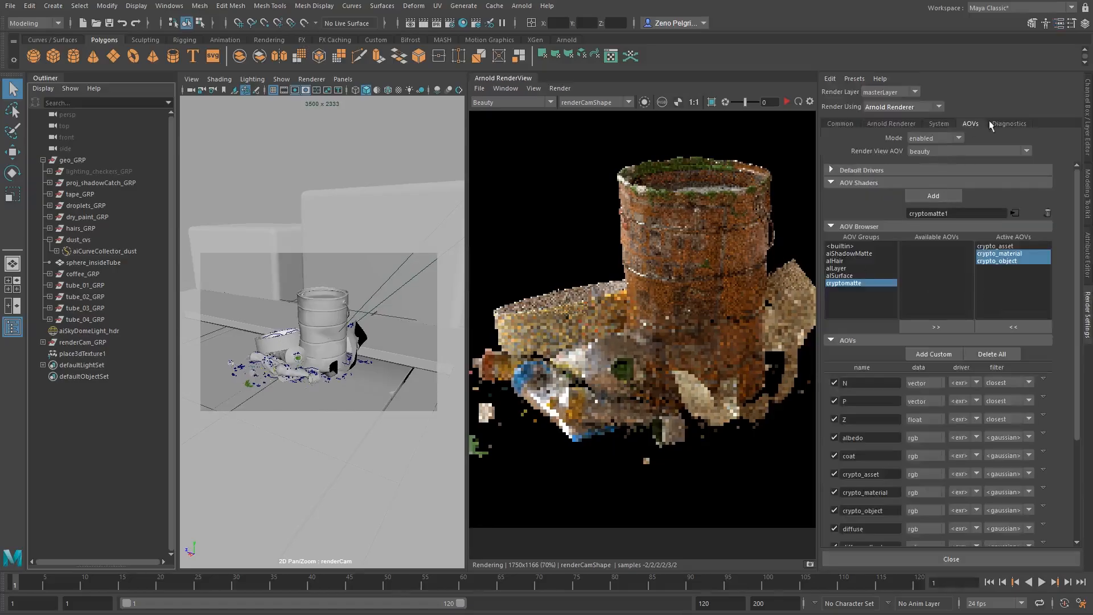
Set the Arnold diagnostics log verbosity level to Warnings + Info.
click(1003, 123)
click(932, 149)
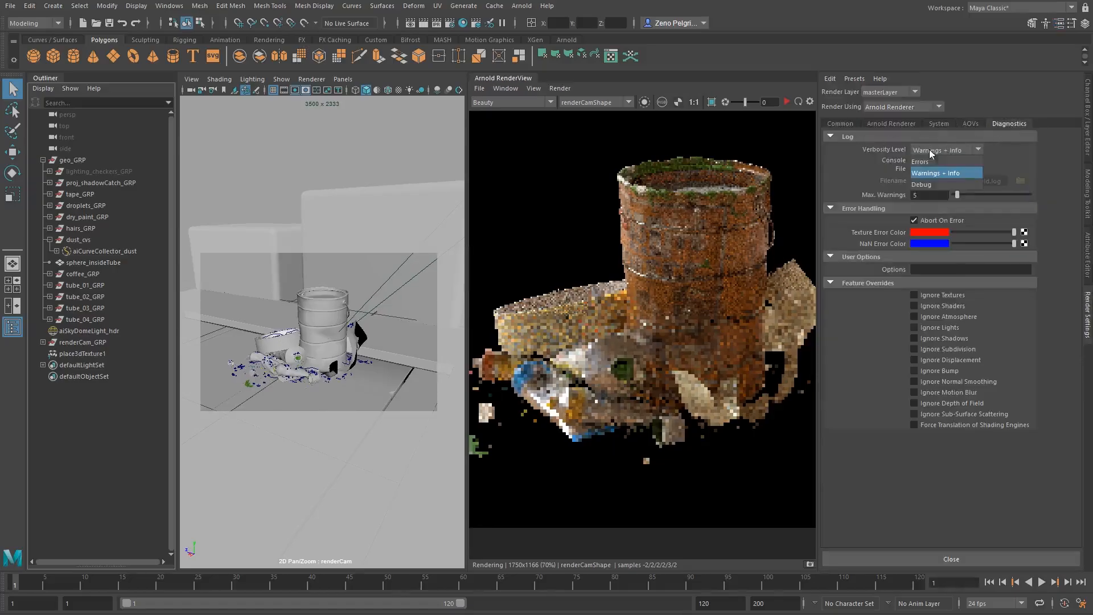
click(961, 173)
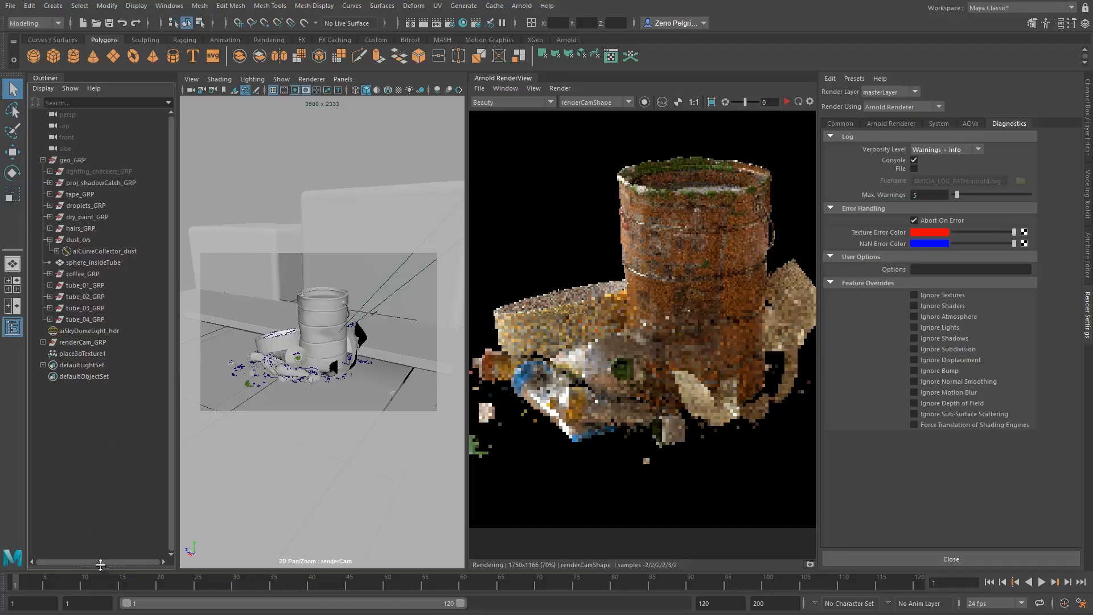
Check the Arnold log messages in Maya's Output Window and return to the Beauty render.
click(137, 614)
click(267, 587)
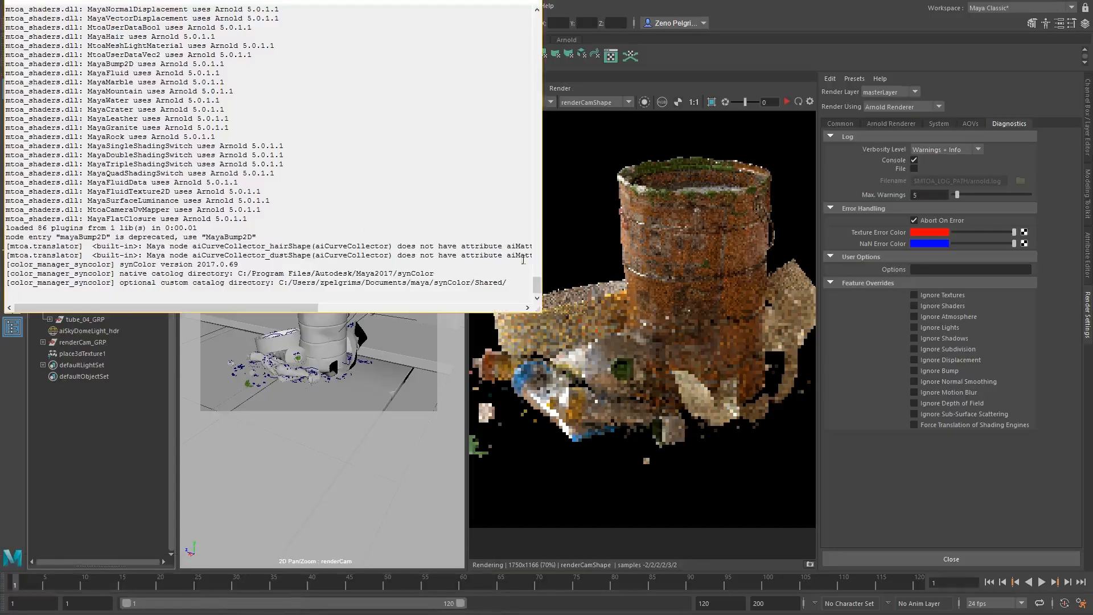
scroll(387, 235, up, 15)
drag(536, 254, 527, 291)
click(802, 53)
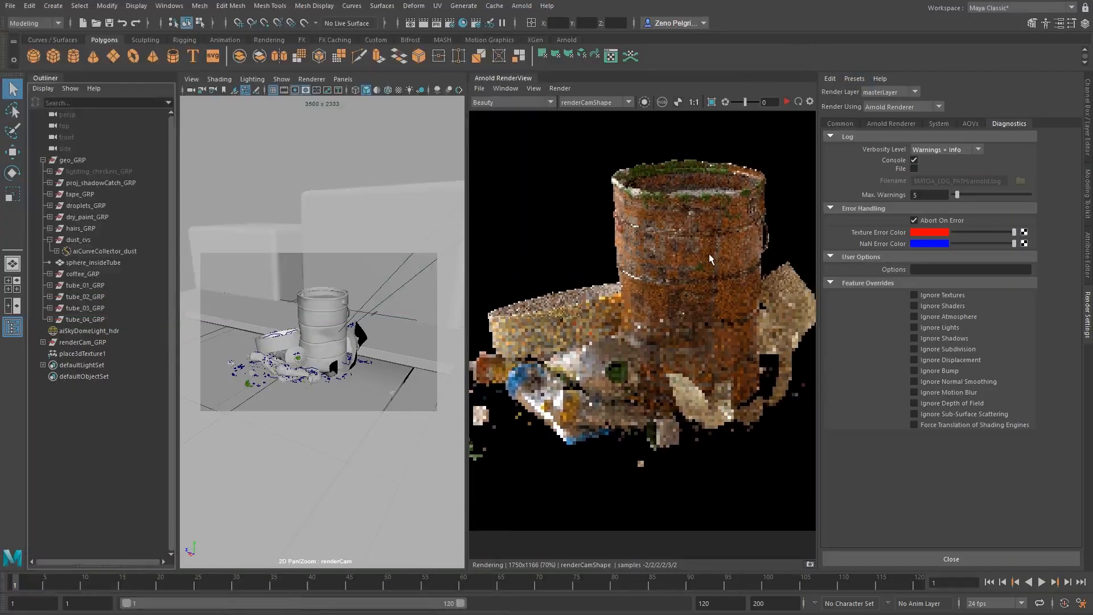
middle_drag(709, 254, 704, 262)
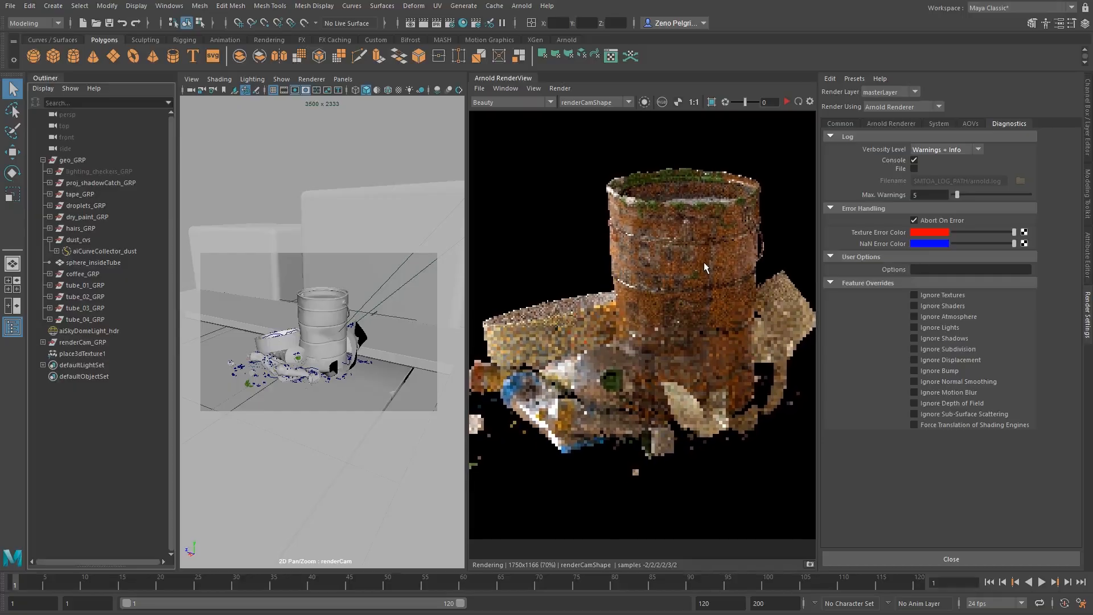